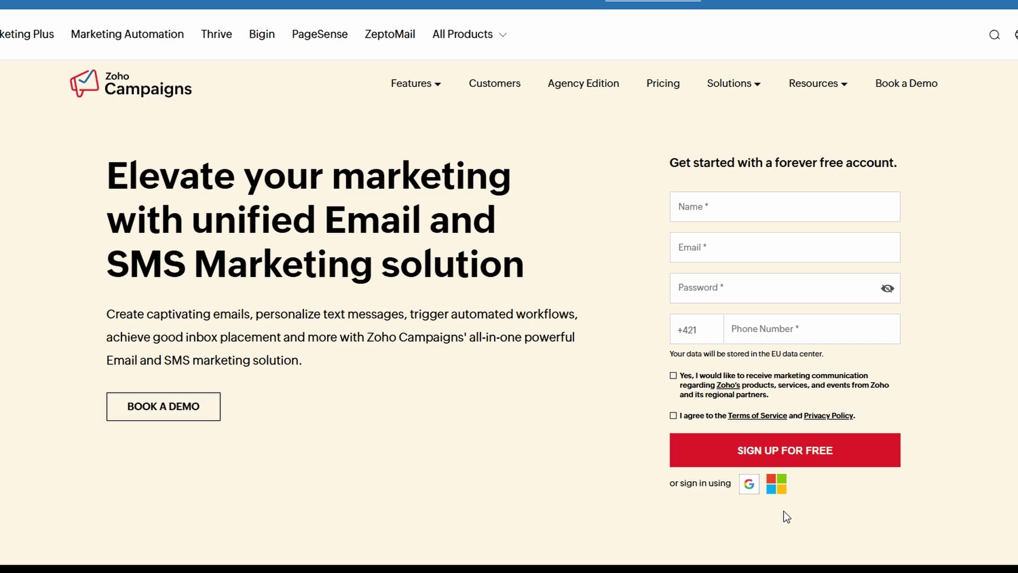
# Scroll down the Dashboard's getting-started checklist and contact import options, then back to the top
pyautogui.scroll(-6, 676, 399)
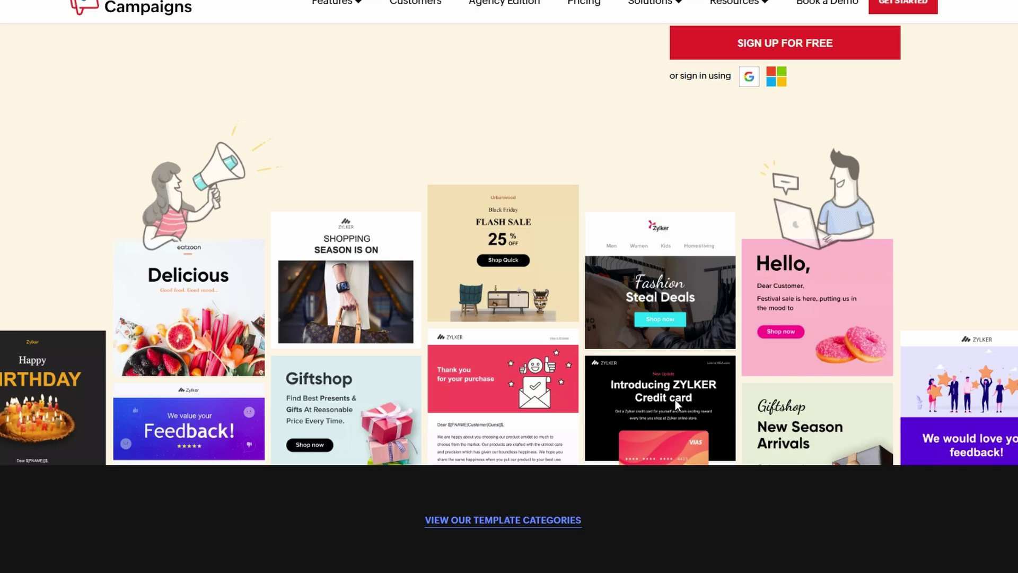
pyautogui.scroll(-7, 676, 400)
pyautogui.scroll(-3, 675, 399)
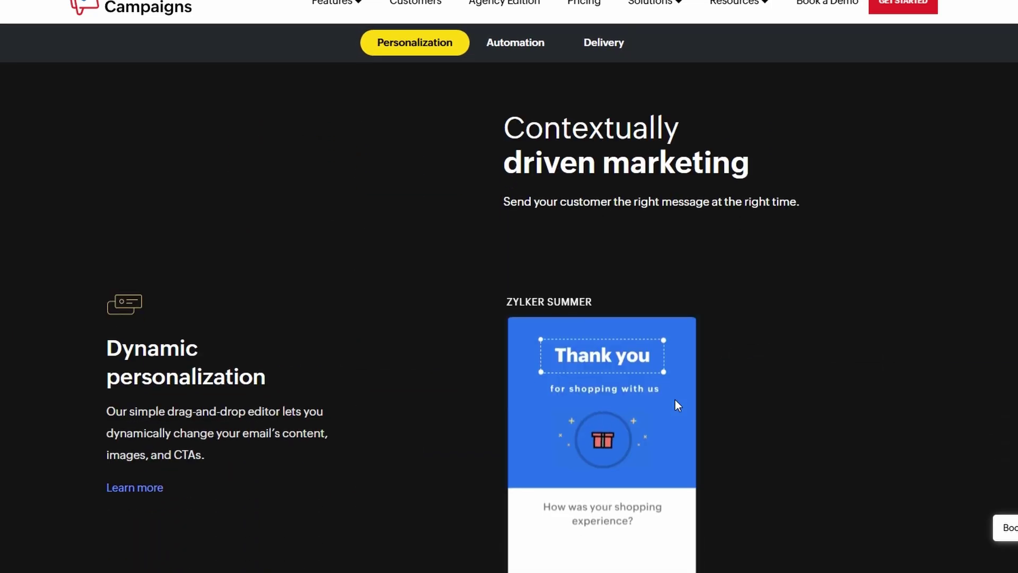
pyautogui.scroll(-5, 676, 399)
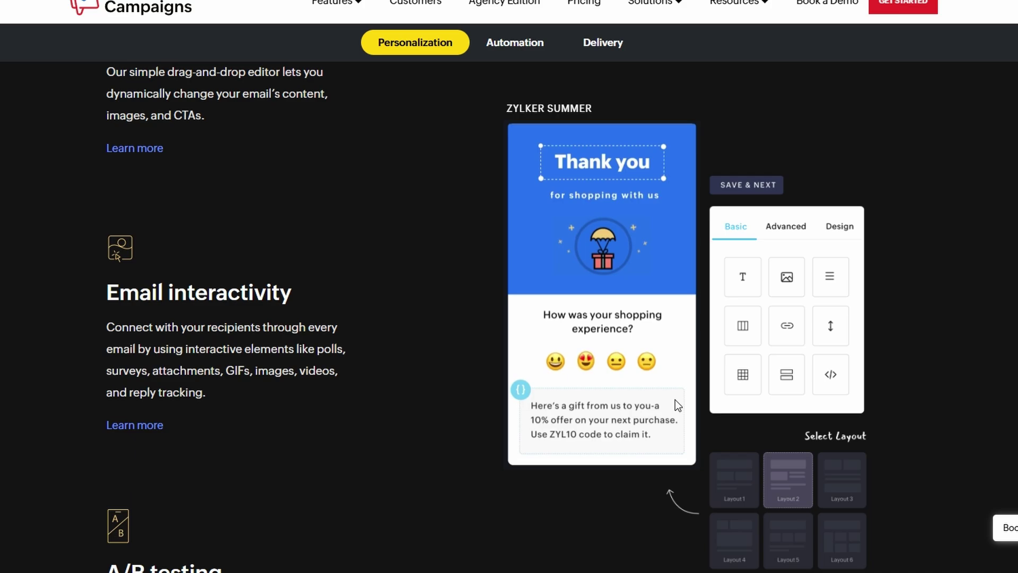
pyautogui.scroll(-5, 676, 399)
pyautogui.scroll(-5, 674, 399)
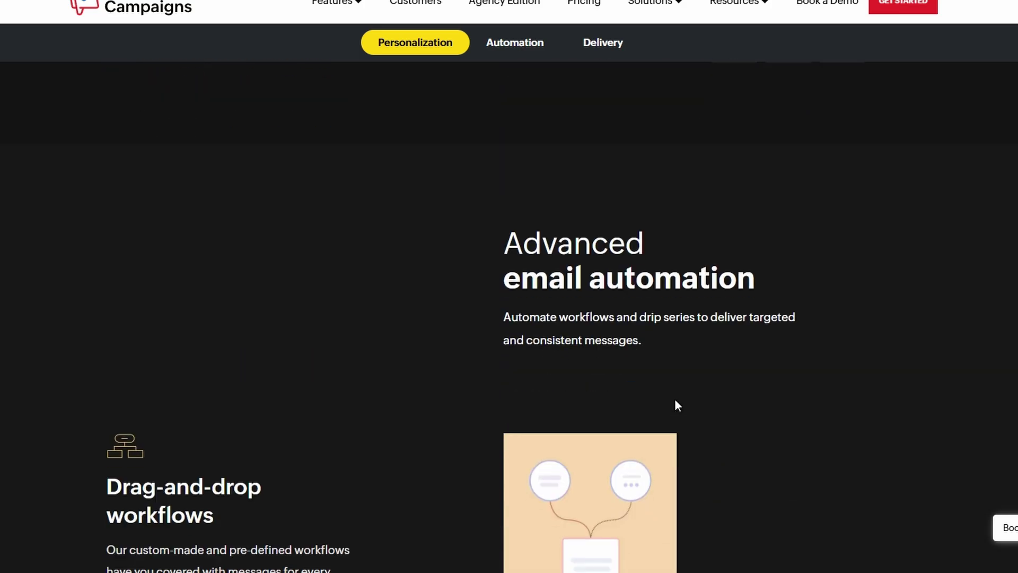
pyautogui.scroll(-5, 675, 399)
pyautogui.scroll(7, 676, 399)
pyautogui.scroll(5, 676, 399)
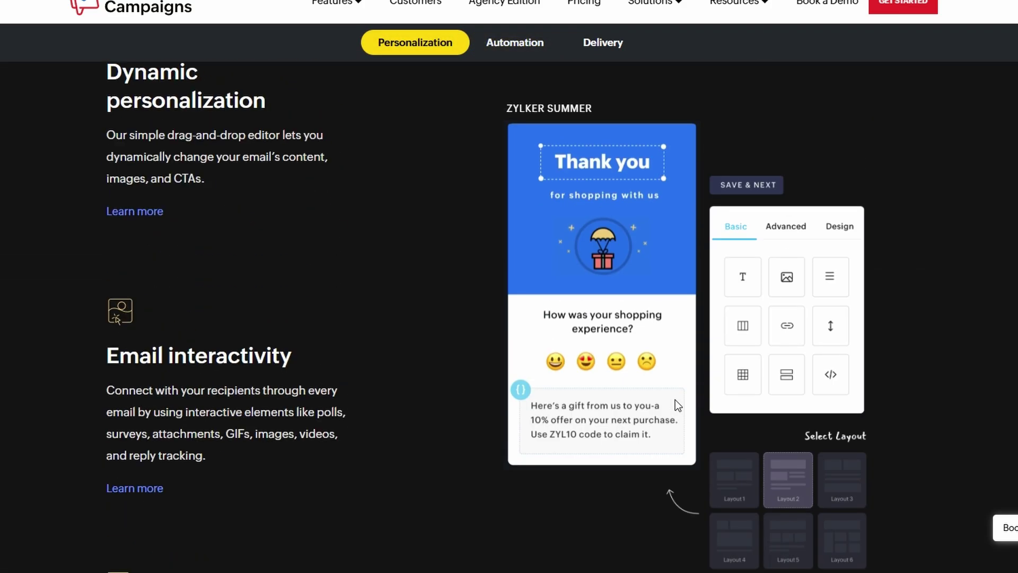
pyautogui.scroll(5, 675, 399)
pyautogui.scroll(5, 676, 399)
pyautogui.scroll(1, 675, 399)
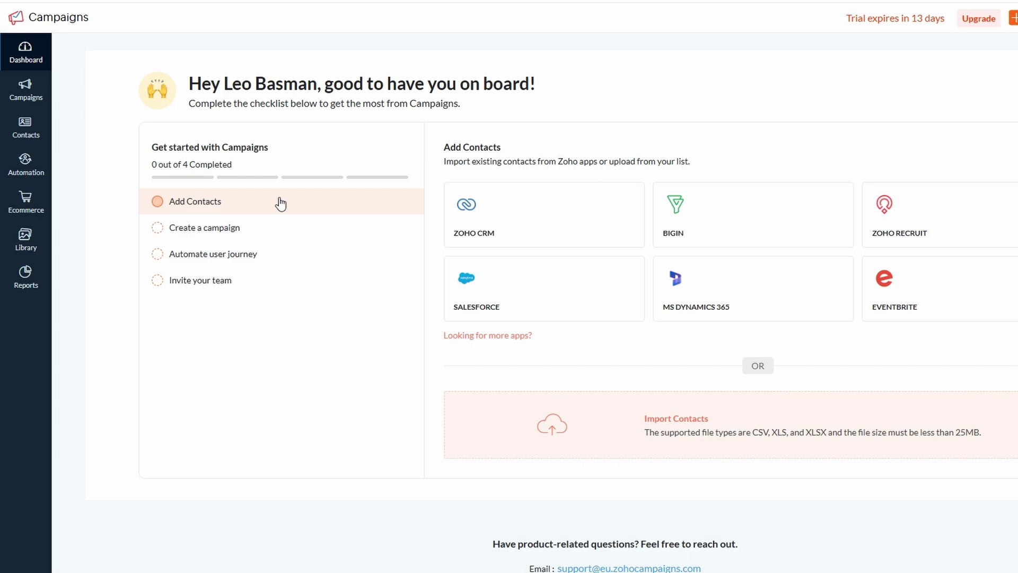
# Open Sync Services from the Contacts flyout to view integrations like Zoho CRM and Bigin
pyautogui.click(35, 137)
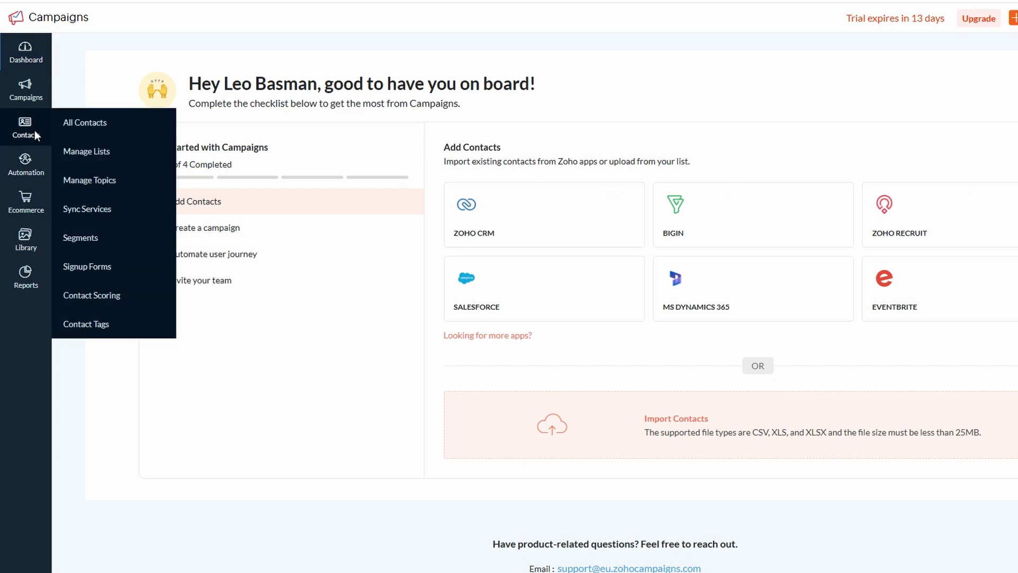
pyautogui.click(76, 133)
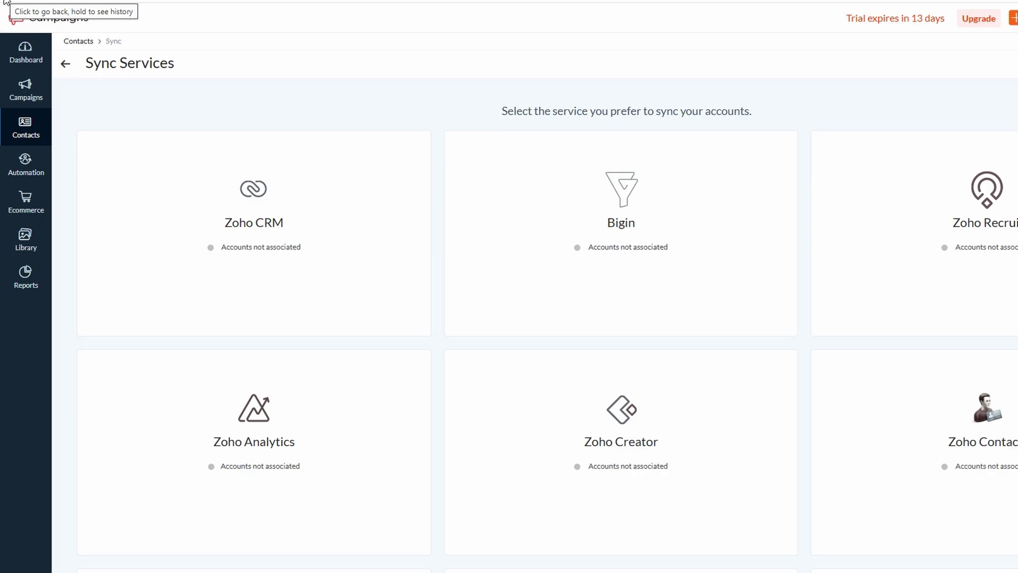
# Go back to the Marketing Contacts list with its four contacts
pyautogui.click(7, 2)
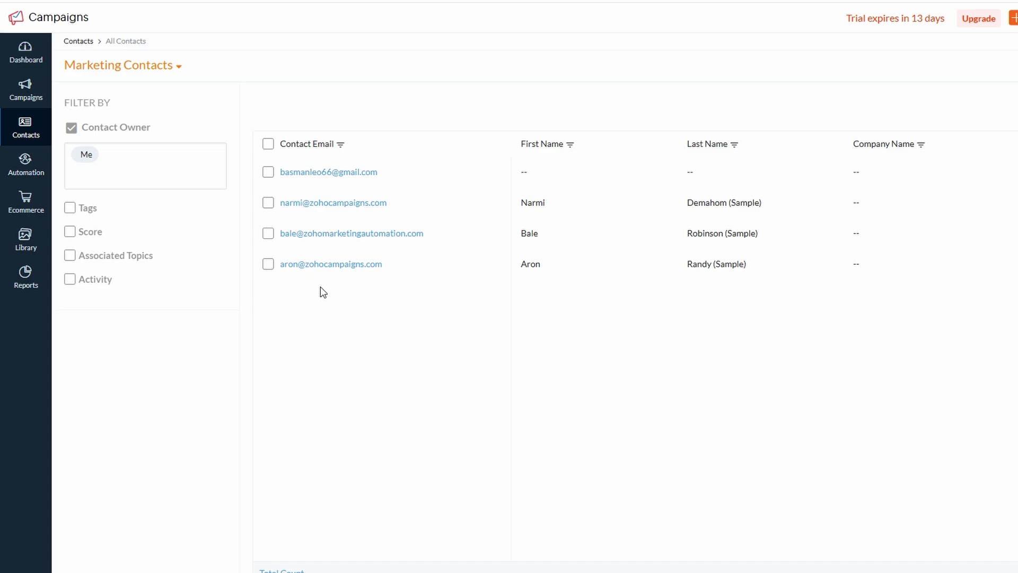
# Create and save a new contact list named 'Name' from Manage Lists
pyautogui.click(23, 125)
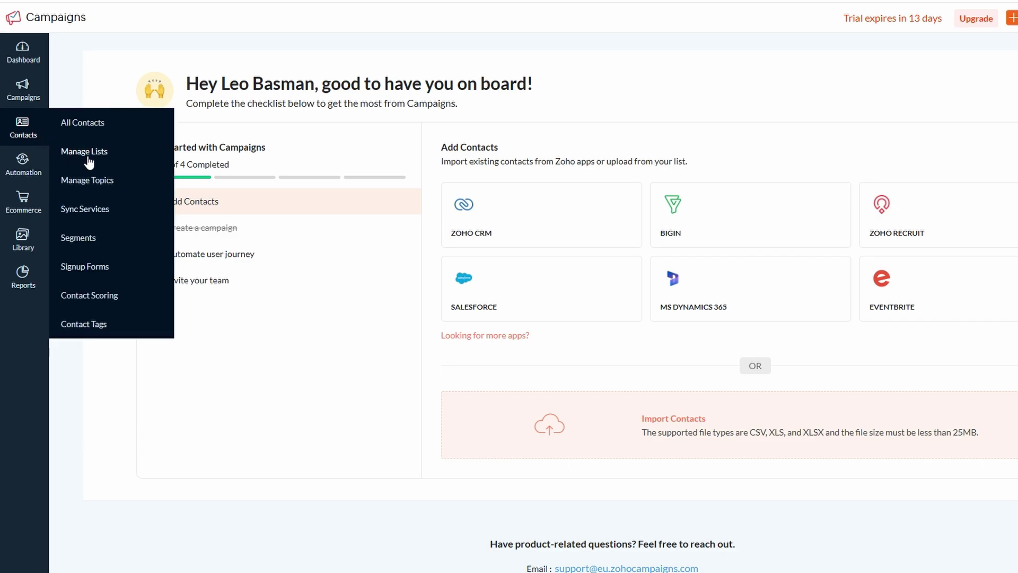
pyautogui.click(89, 159)
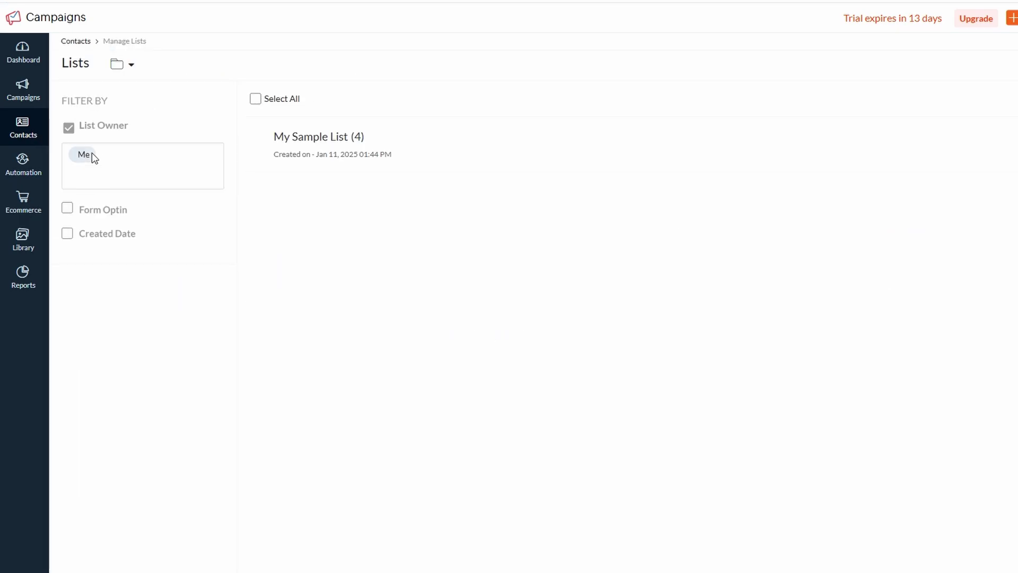
pyautogui.click(910, 63)
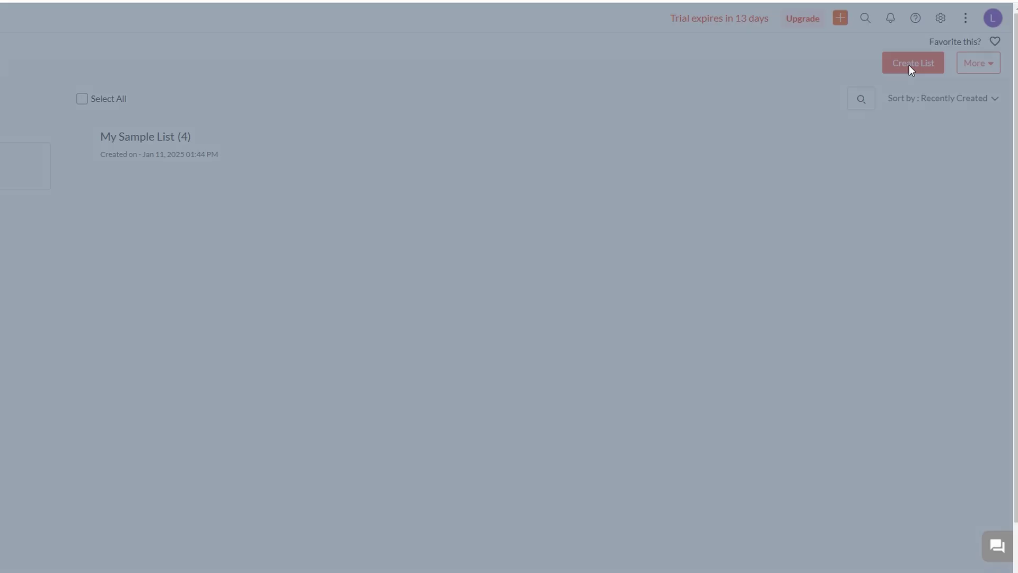
pyautogui.click(252, 82)
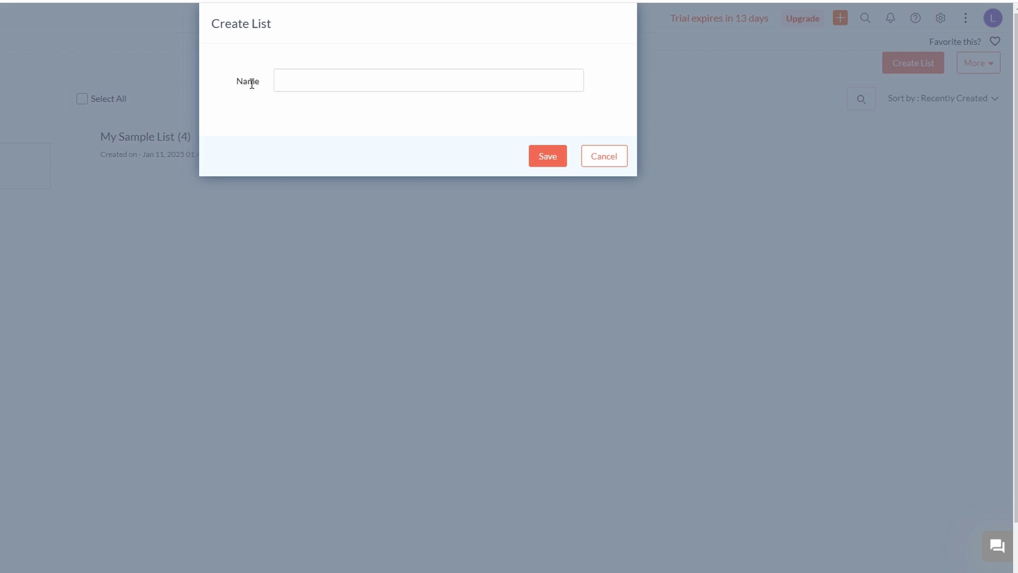
pyautogui.doubleClick(251, 82)
pyautogui.click(293, 80)
pyautogui.write('Name')
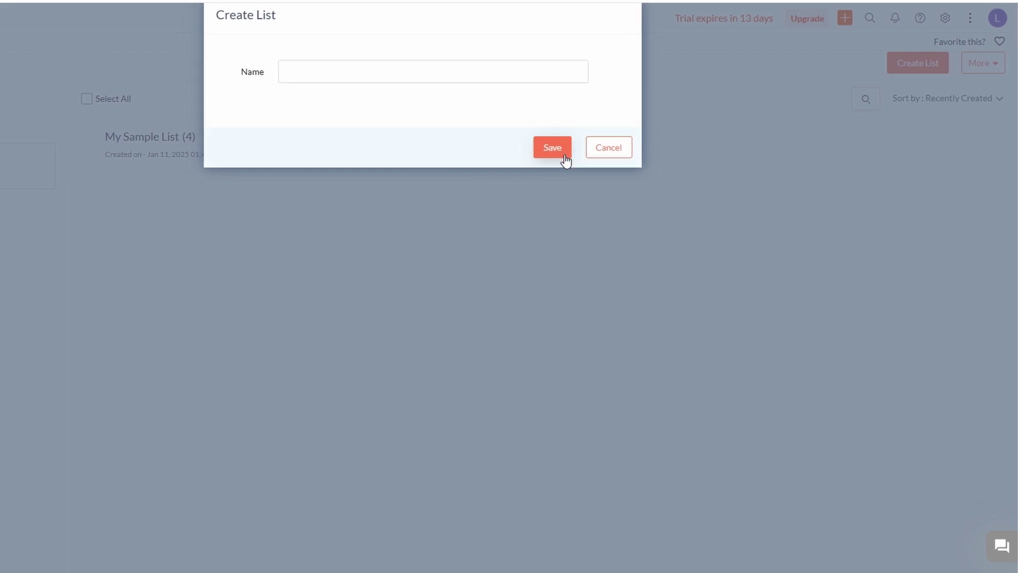
pyautogui.click(564, 158)
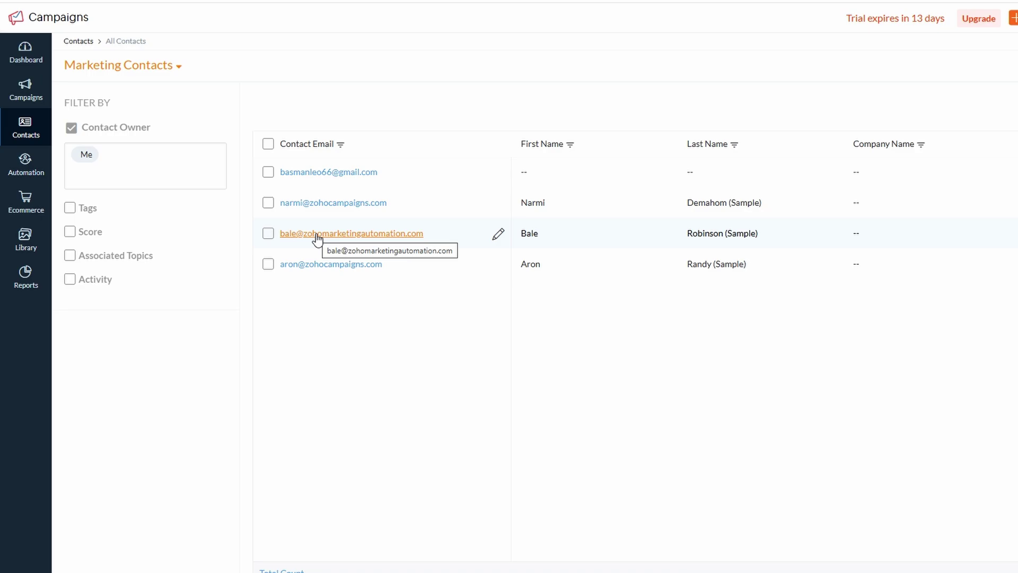
pyautogui.moveTo(25, 89)
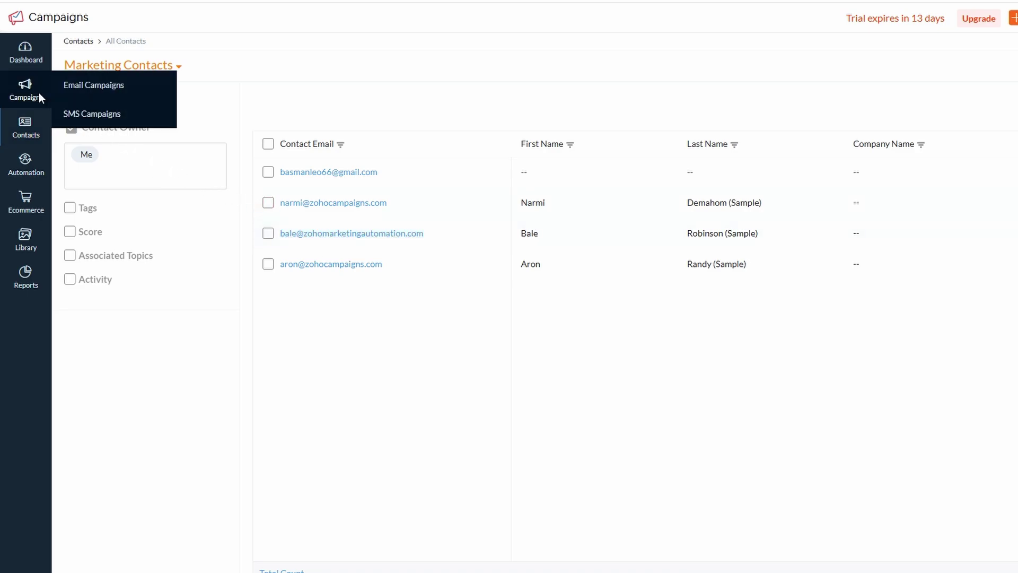
# Go to Email Campaigns and begin creating a new campaign
pyautogui.click(97, 87)
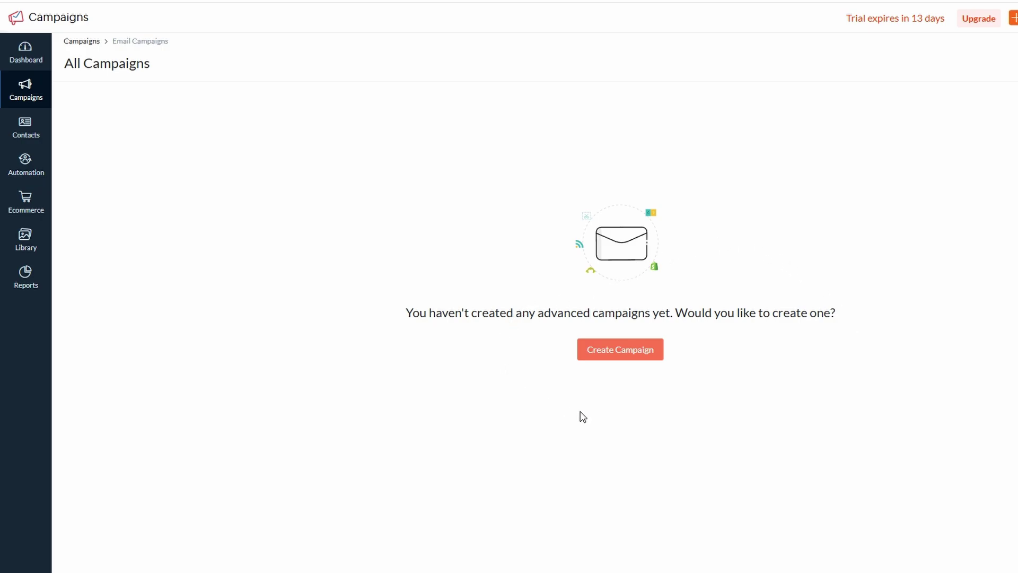
pyautogui.click(643, 357)
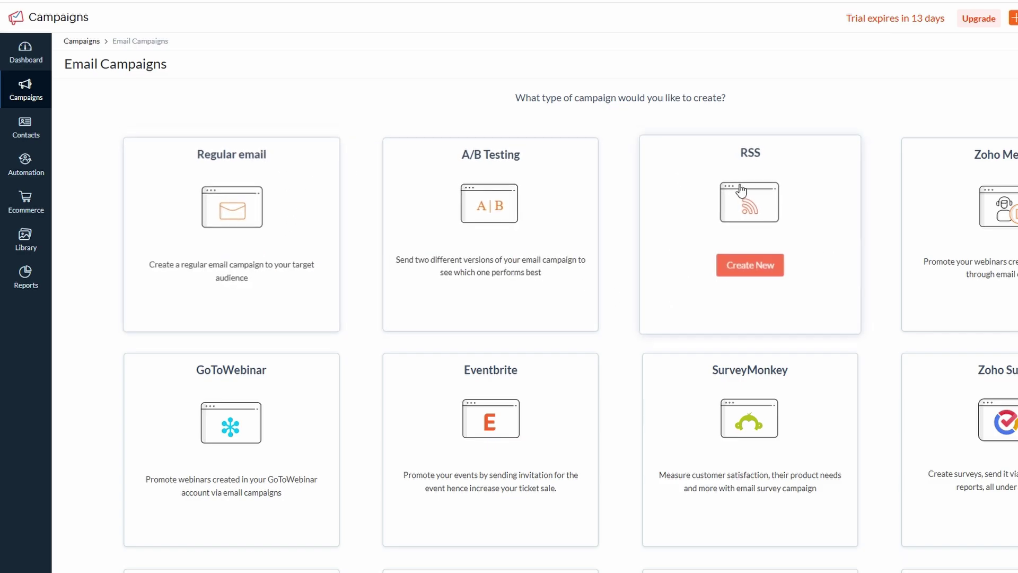
# Review the Regular email and RSS campaign types, then start a Regular email campaign
pyautogui.scroll(-4, 748, 204)
pyautogui.scroll(3, 748, 204)
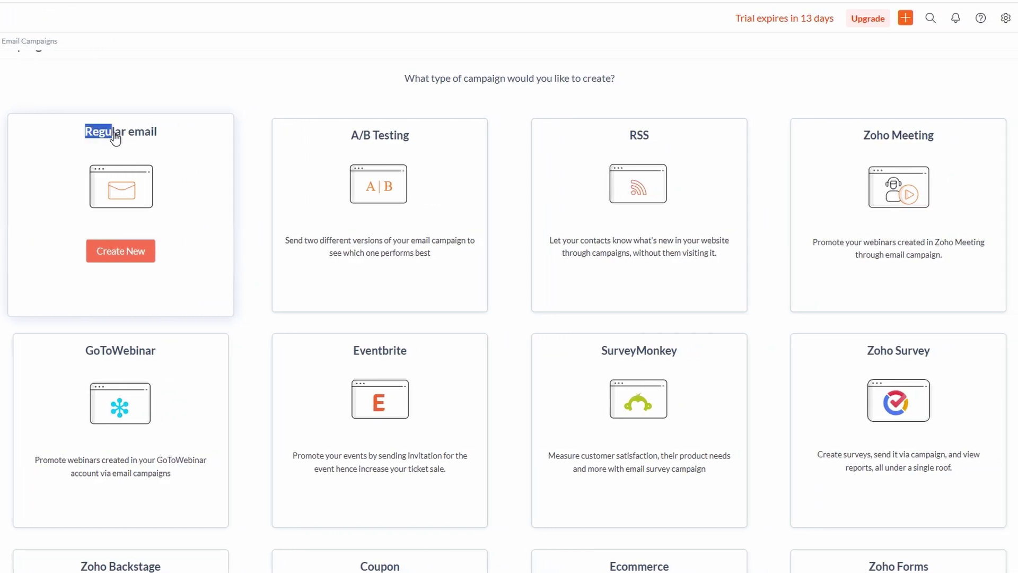
pyautogui.moveTo(86, 134); pyautogui.dragTo(159, 139)
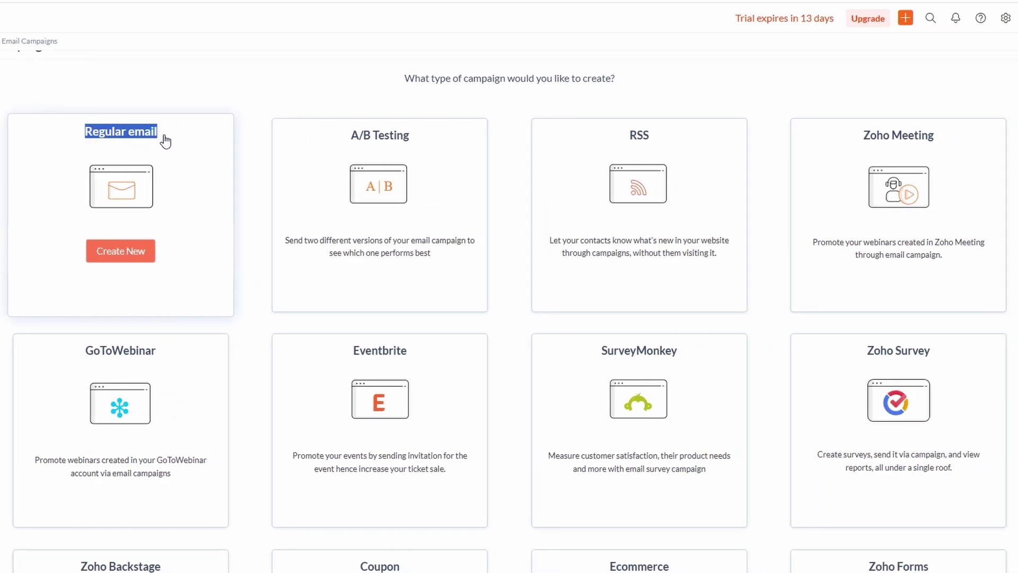
pyautogui.click(213, 102)
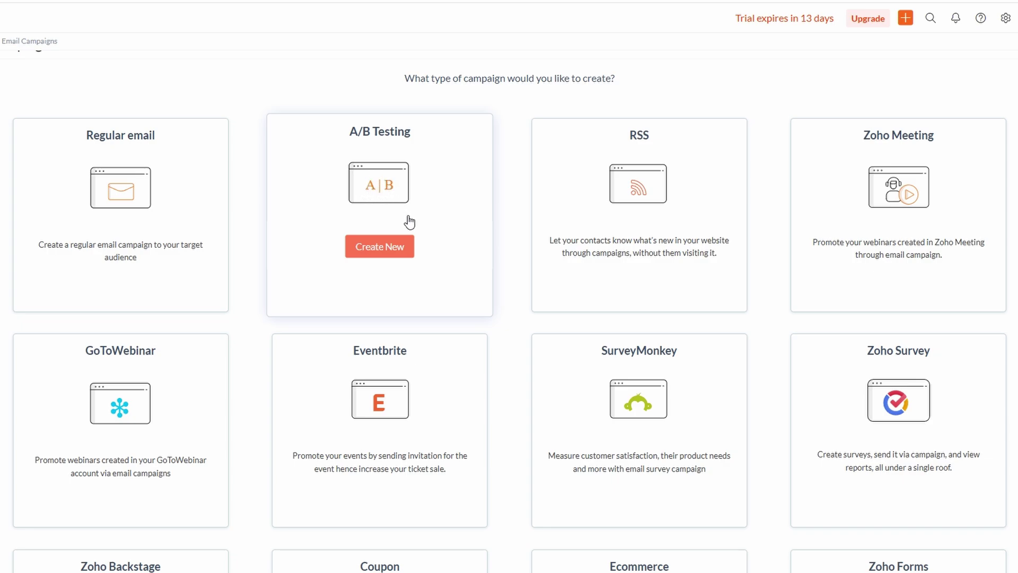
pyautogui.doubleClick(639, 133)
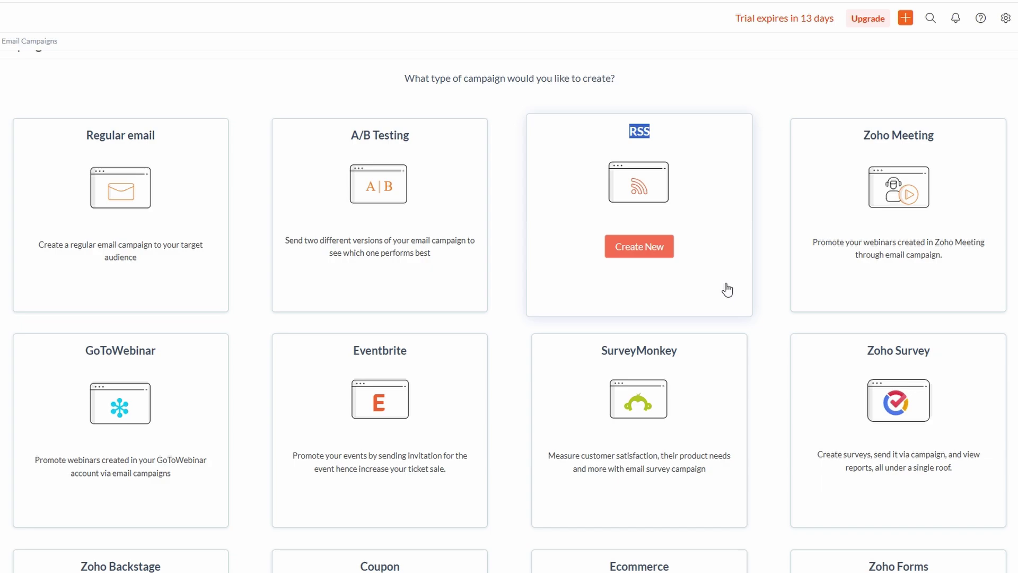
pyautogui.moveTo(898, 430)
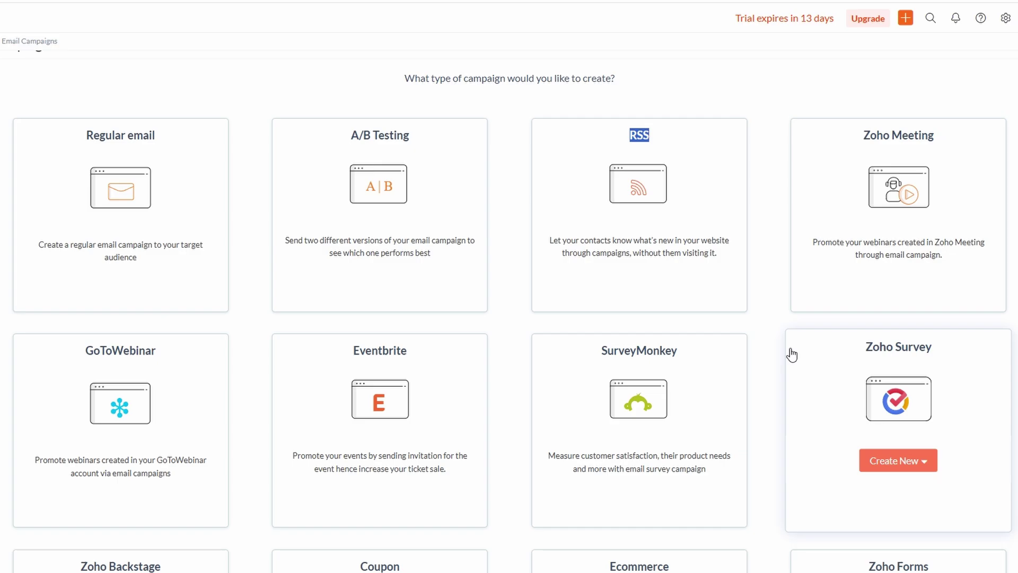
pyautogui.scroll(-3, 792, 354)
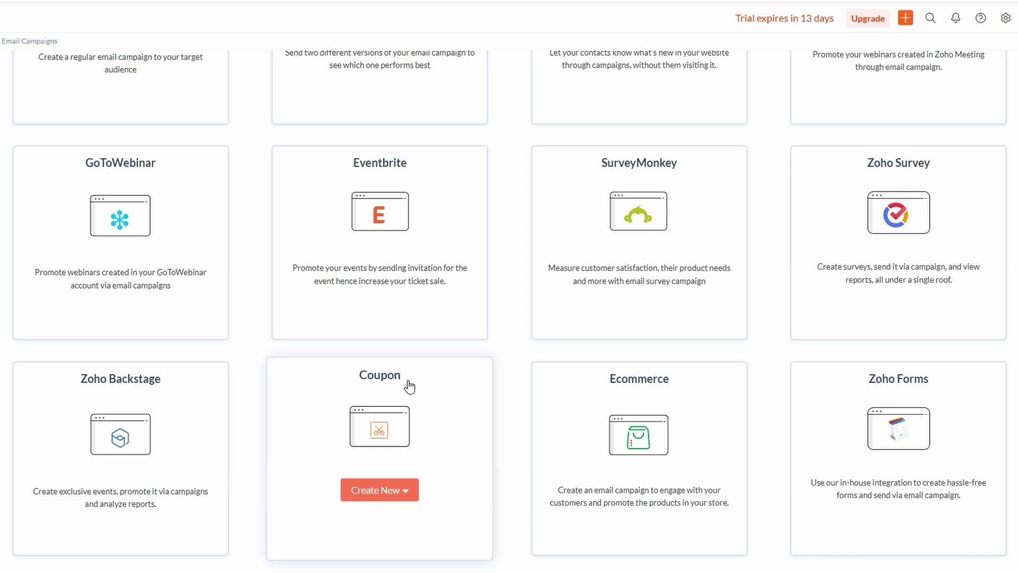
pyautogui.scroll(3, 408, 385)
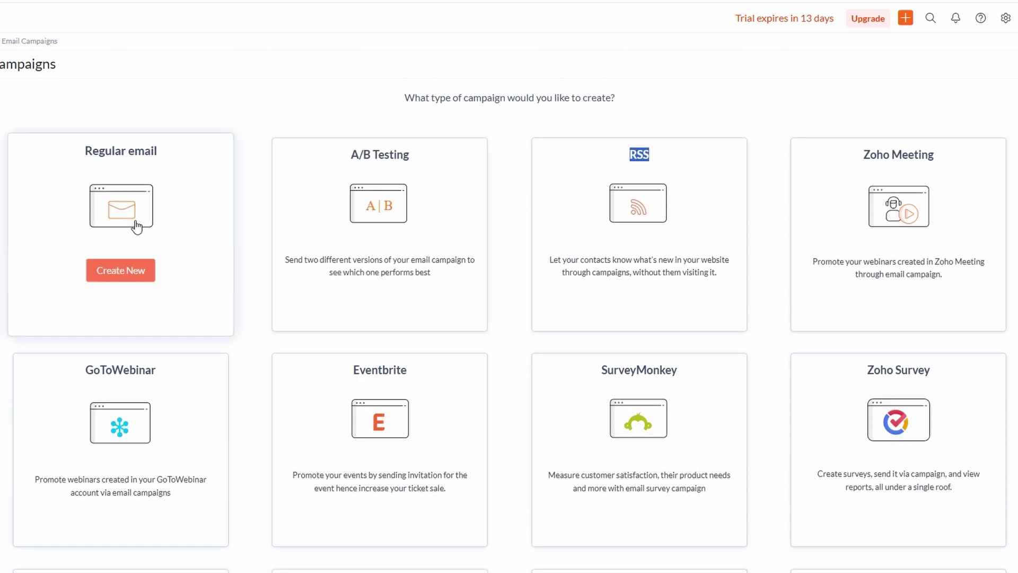
pyautogui.click(116, 271)
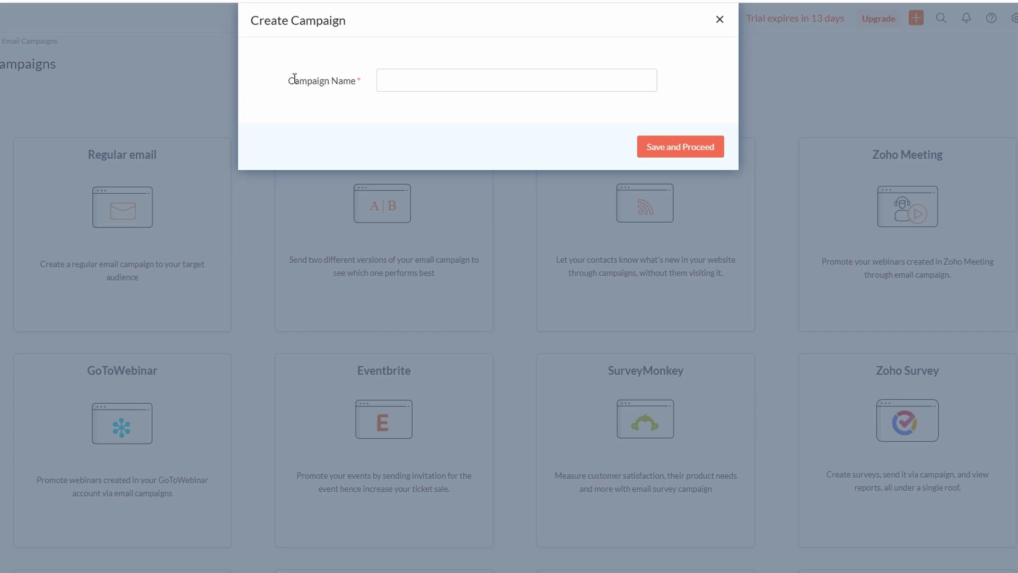
# Name the campaign 'Campaign Name' by pasting the copied label text, then save and proceed
pyautogui.tripleClick(294, 80)
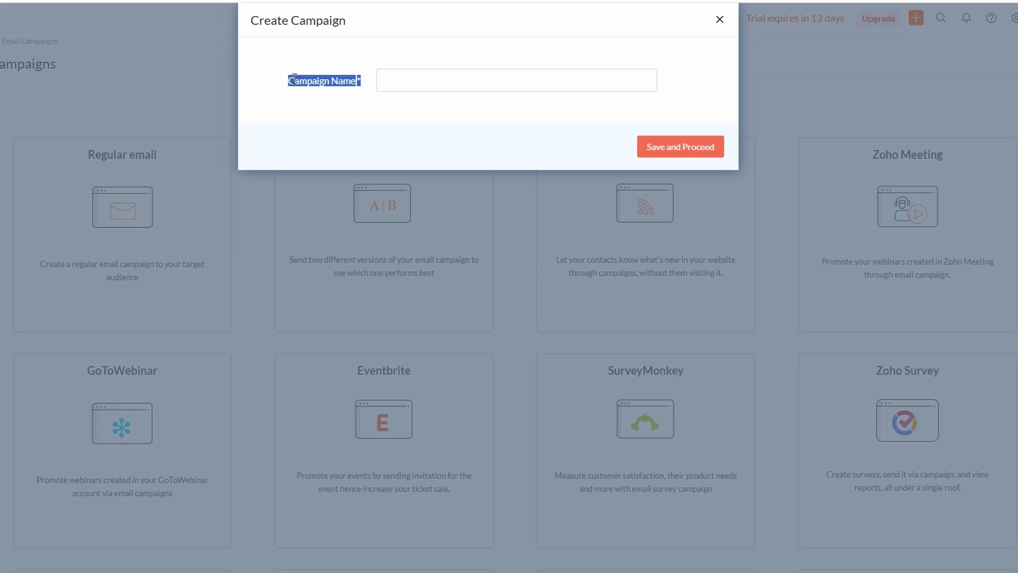
pyautogui.moveTo(297, 87); pyautogui.dragTo(342, 88)
pyautogui.click(508, 85)
pyautogui.write('Campaign Name')
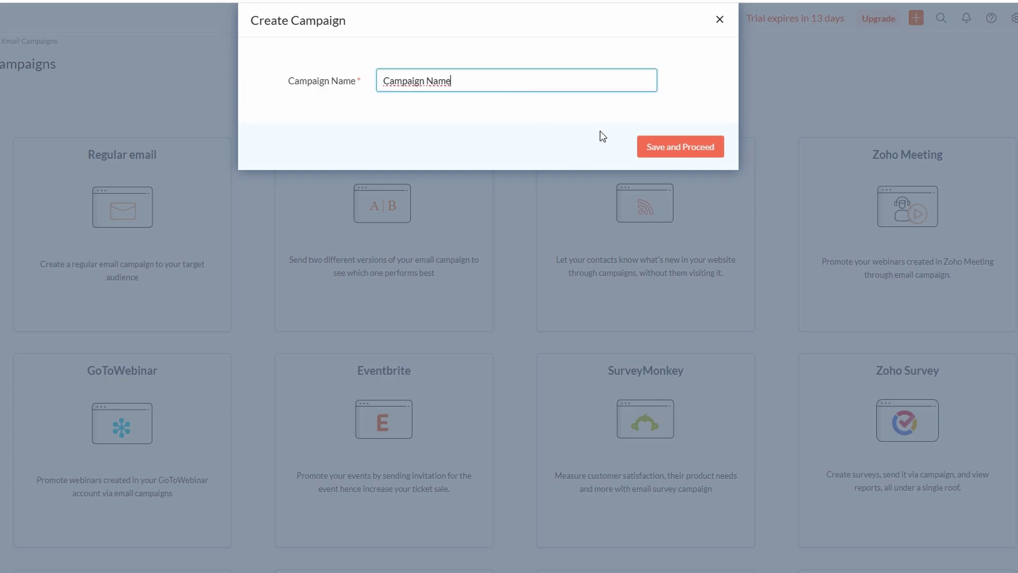
pyautogui.click(668, 150)
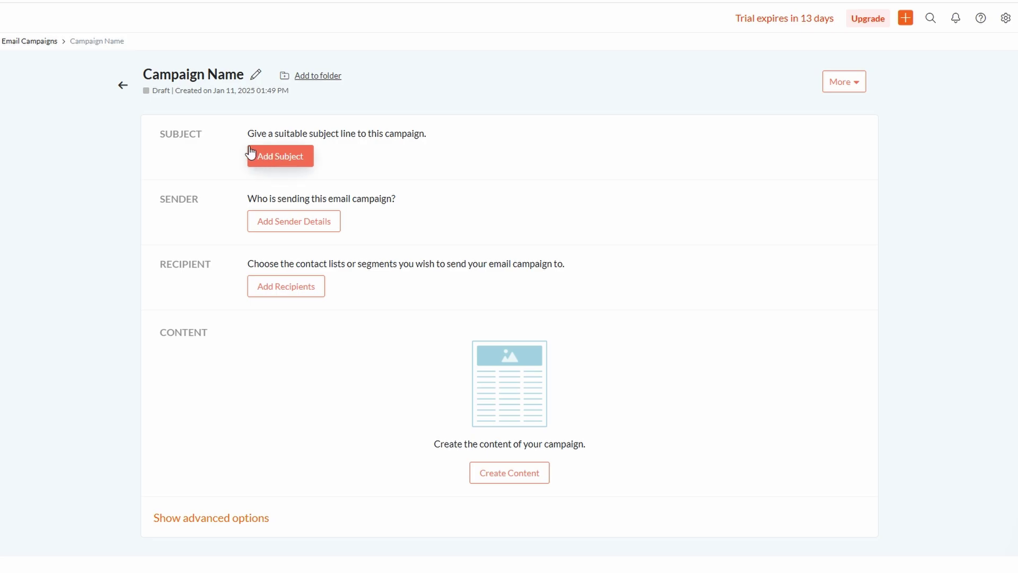
# Start creating the draft campaign's email content from the Content section
pyautogui.scroll(-2, 324, 180)
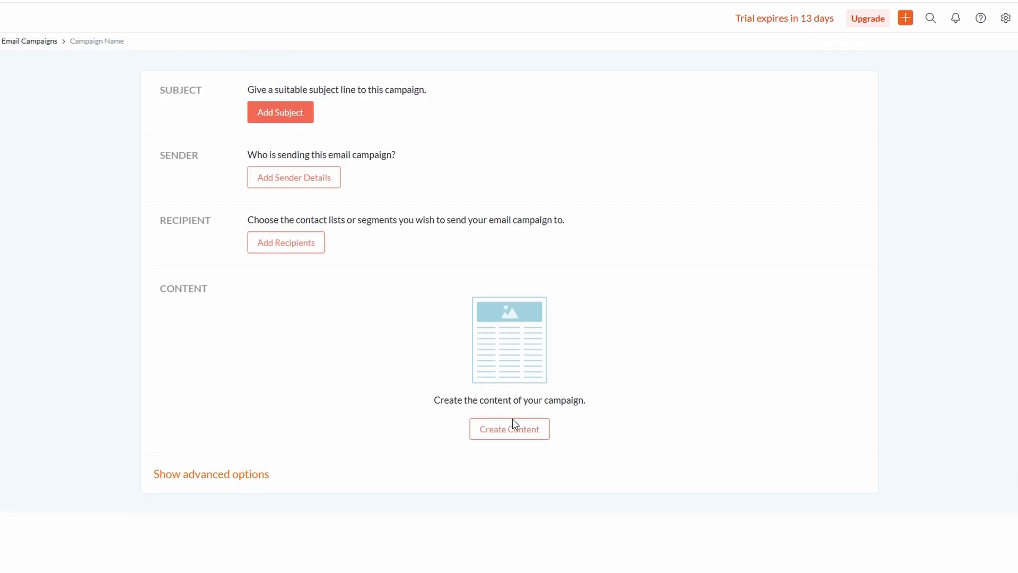
pyautogui.click(513, 437)
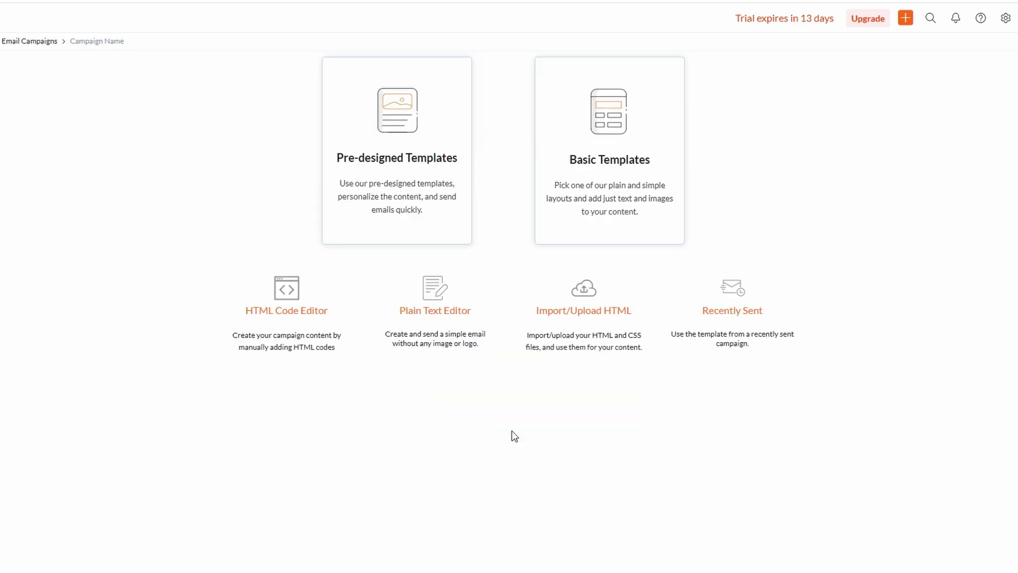
# Browse the pre-designed templates from Holidays and Welcome through Survey and Webinar, then return to the top
pyautogui.click(380, 141)
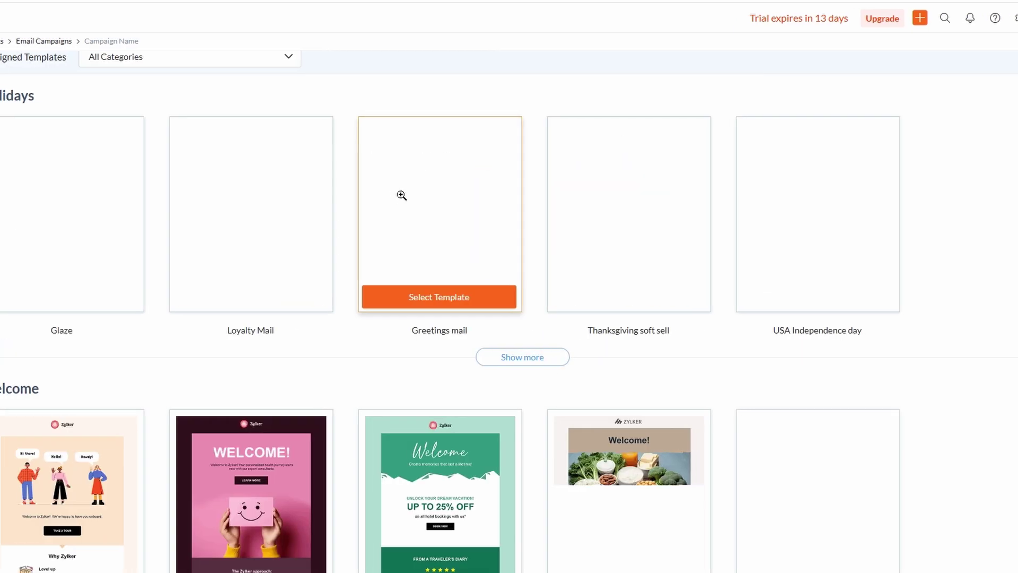
pyautogui.scroll(-1, 425, 195)
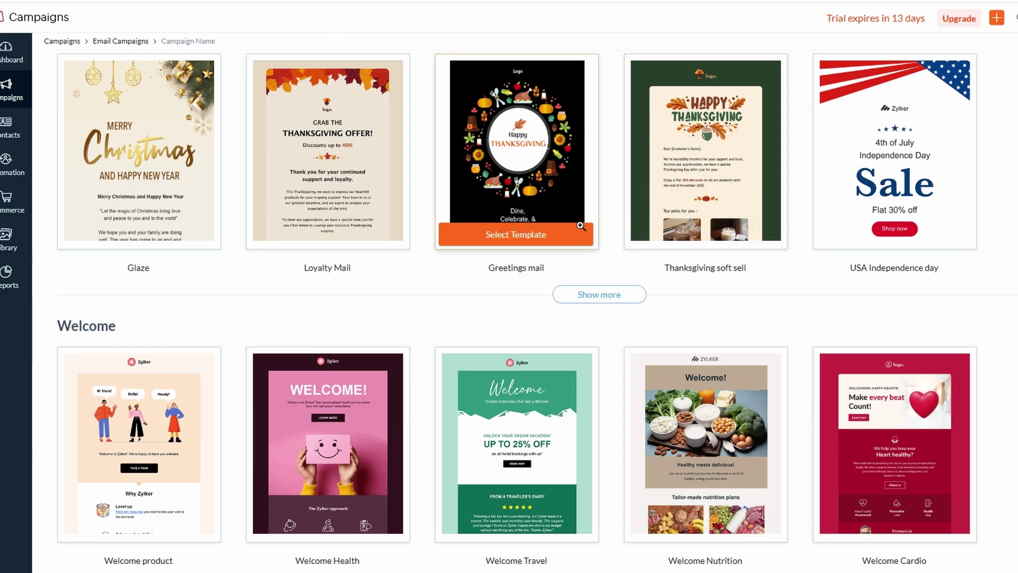
pyautogui.scroll(-5, 596, 246)
pyautogui.scroll(-2, 596, 245)
pyautogui.scroll(-5, 595, 246)
pyautogui.scroll(-4, 596, 247)
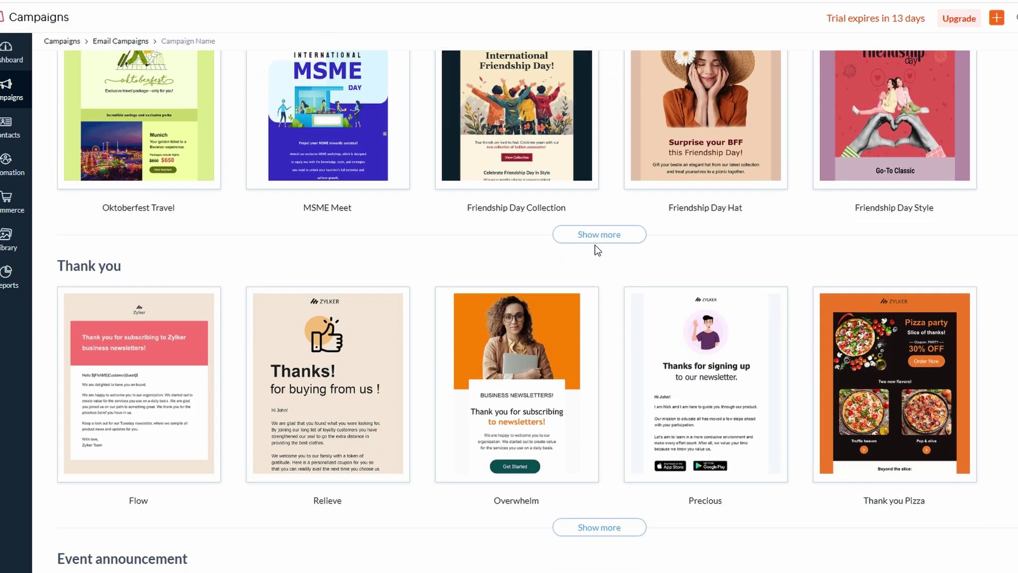
pyautogui.scroll(-5, 595, 248)
pyautogui.scroll(-5, 597, 250)
pyautogui.scroll(-4, 597, 250)
pyautogui.scroll(-3, 598, 250)
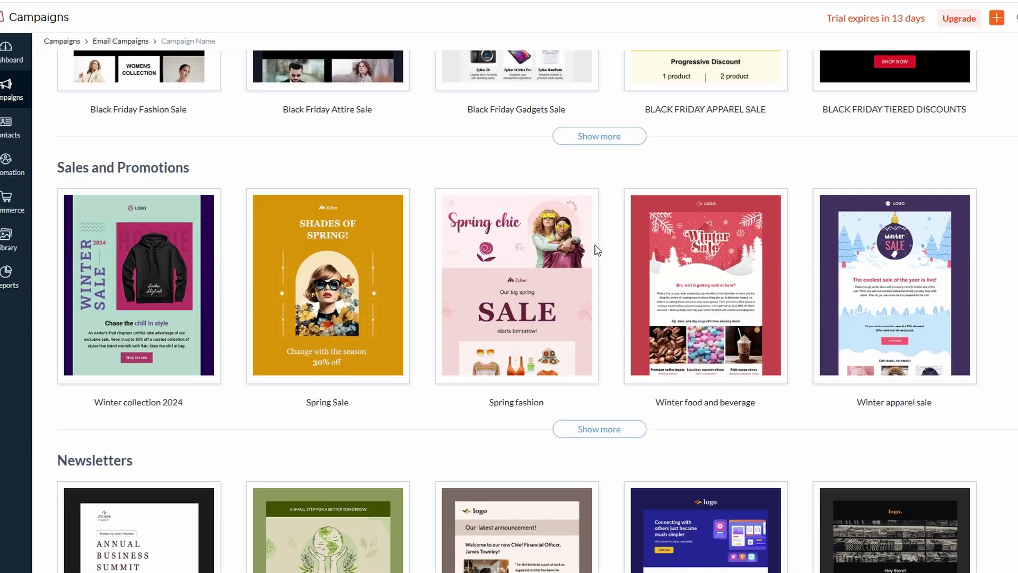
pyautogui.scroll(-5, 597, 249)
pyautogui.scroll(-5, 597, 249)
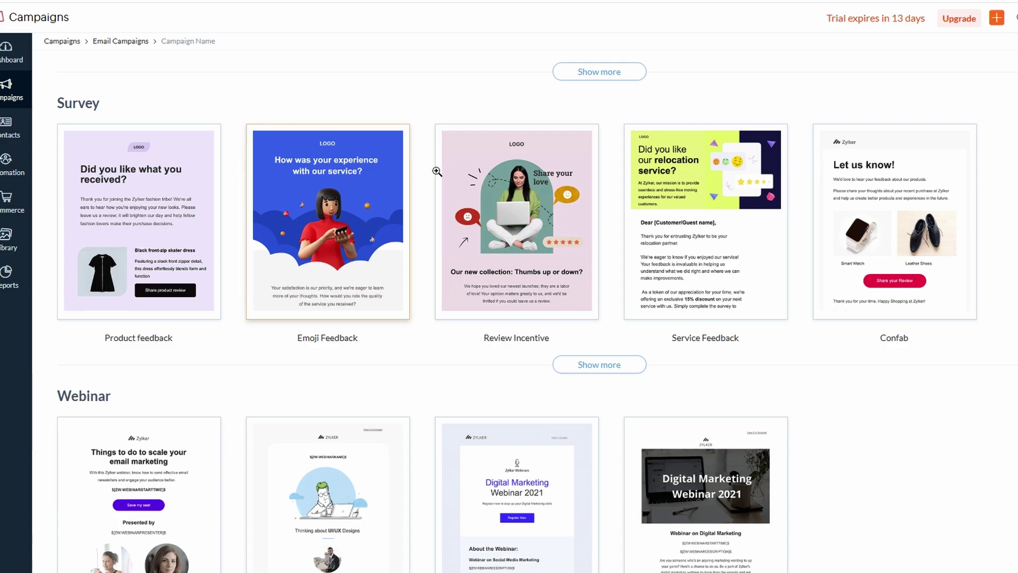
pyautogui.scroll(-5, 532, 204)
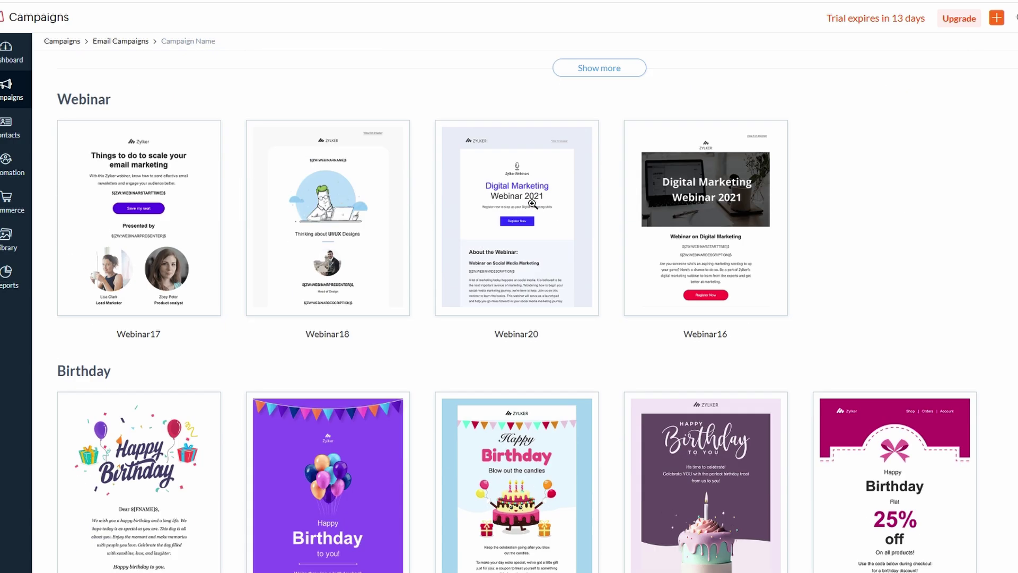
pyautogui.scroll(10, 533, 204)
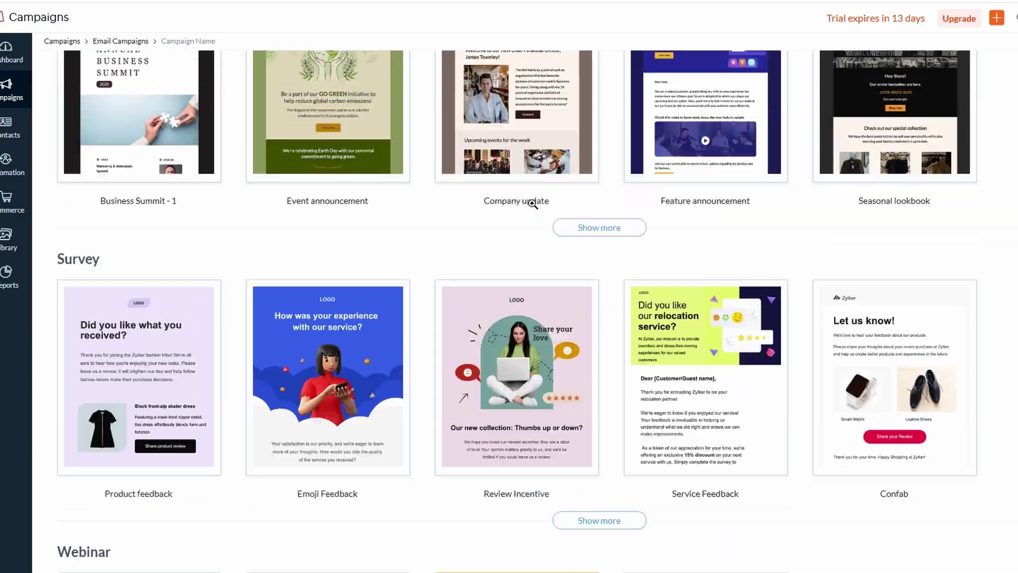
pyautogui.scroll(10, 532, 204)
pyautogui.scroll(10, 532, 204)
pyautogui.scroll(10, 532, 203)
pyautogui.scroll(6, 532, 204)
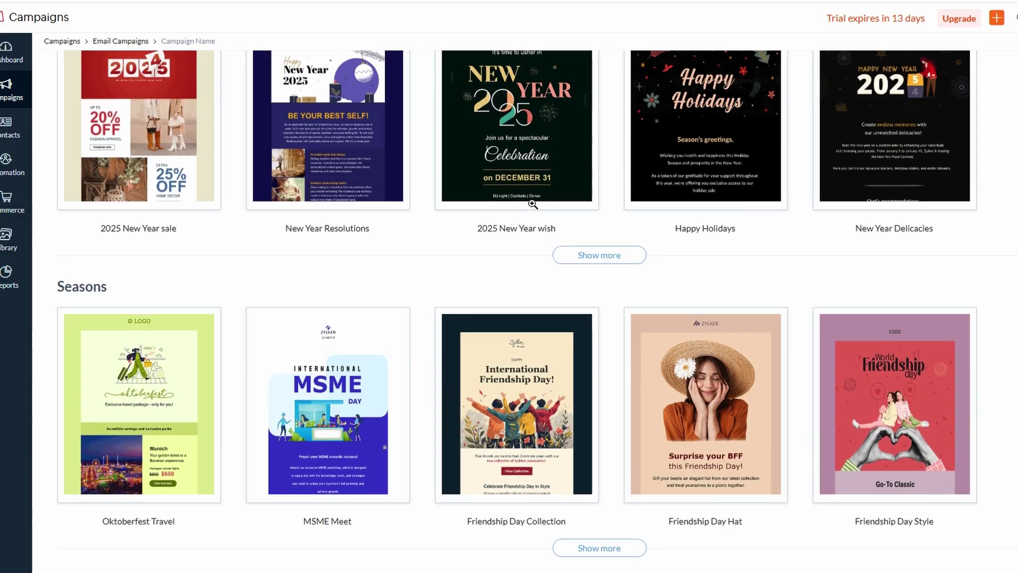
pyautogui.scroll(10, 532, 203)
pyautogui.scroll(2, 532, 204)
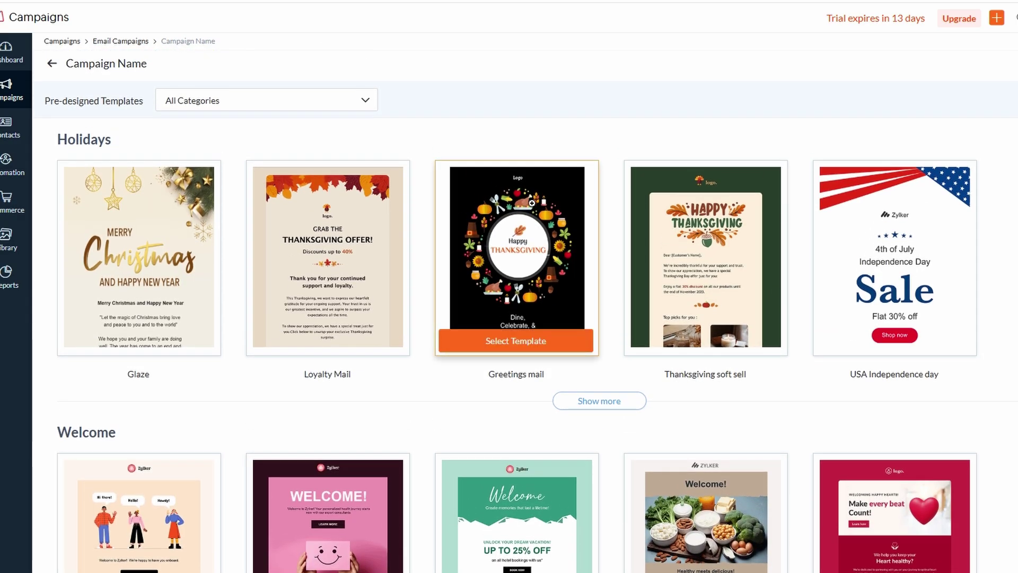
# Filter templates to the Welcome category and select Welcome Travel as the email design
pyautogui.click(201, 106)
pyautogui.click(203, 167)
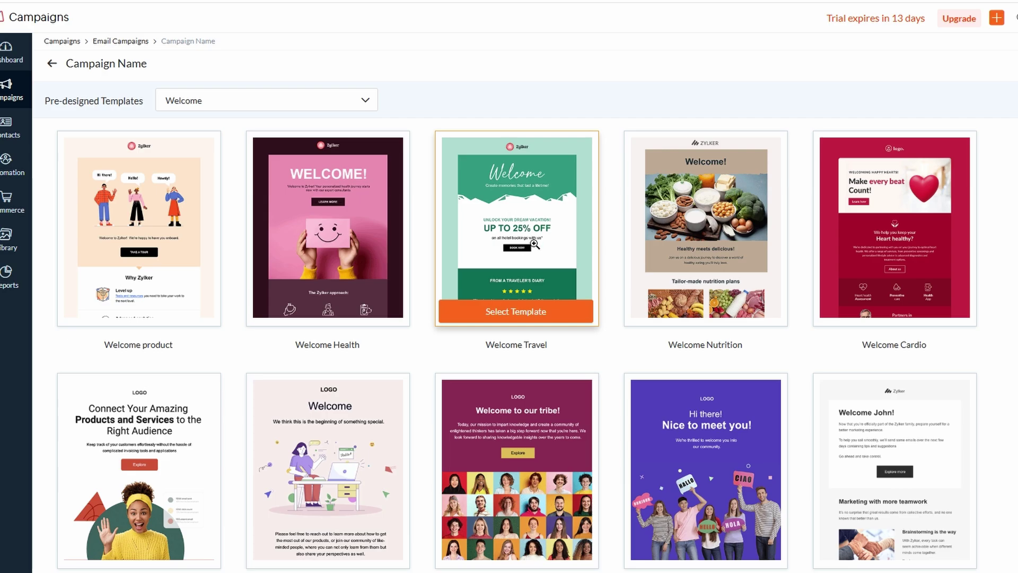
pyautogui.scroll(-2, 529, 286)
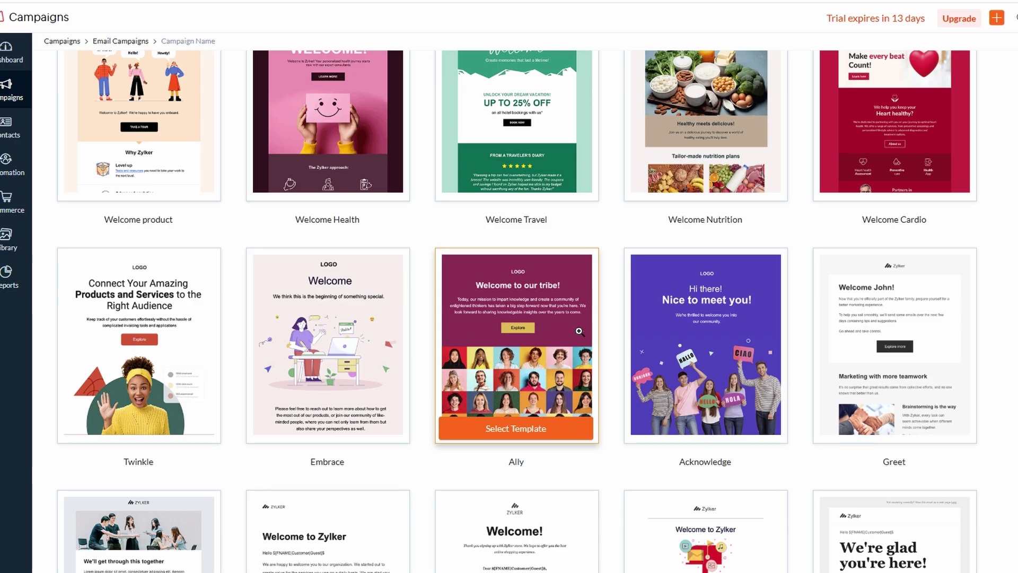
pyautogui.scroll(-2, 579, 331)
pyautogui.scroll(3, 580, 331)
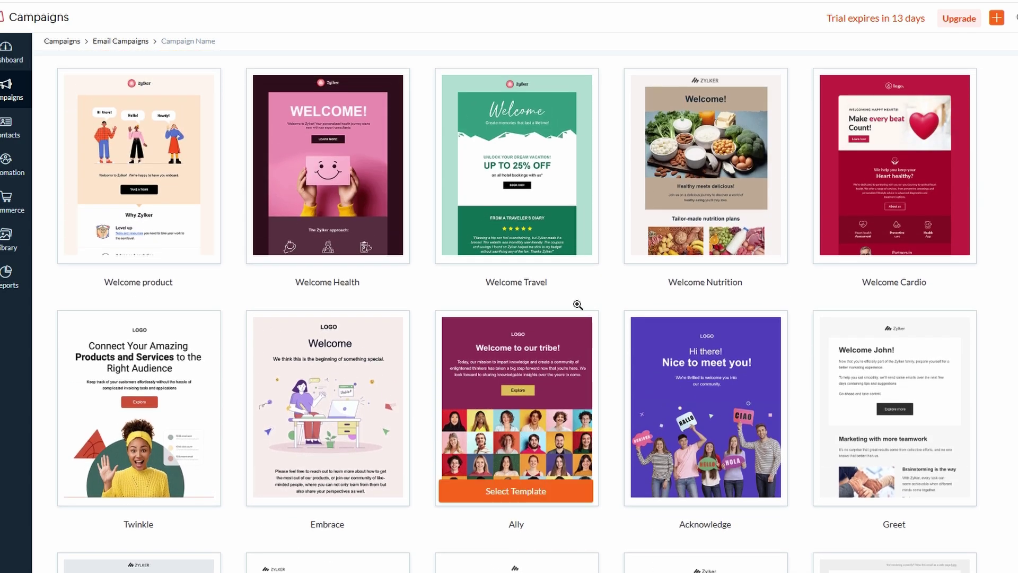
pyautogui.click(498, 257)
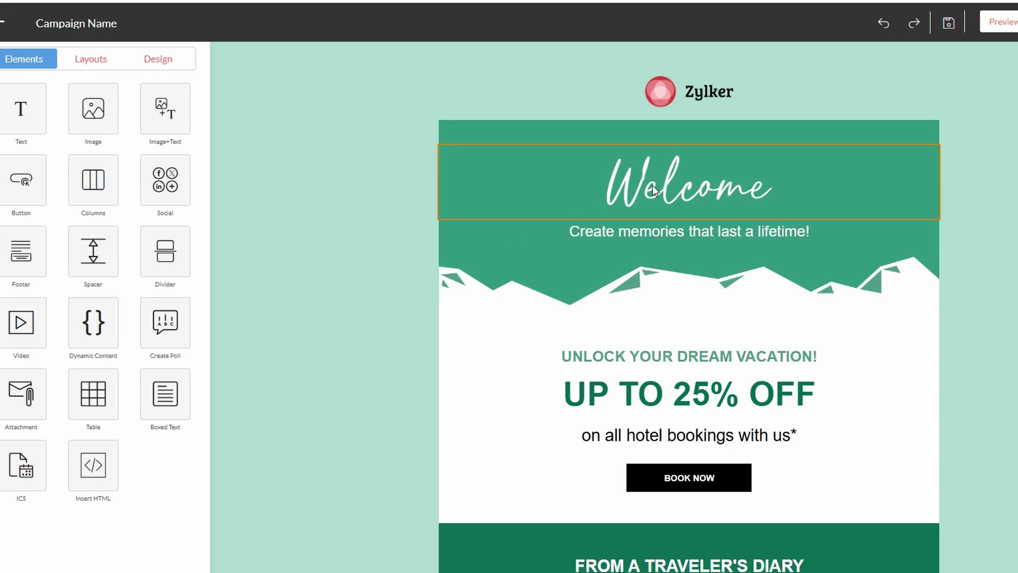
# Scroll through the Welcome Travel email canvas in the template editor
pyautogui.scroll(-3, 650, 230)
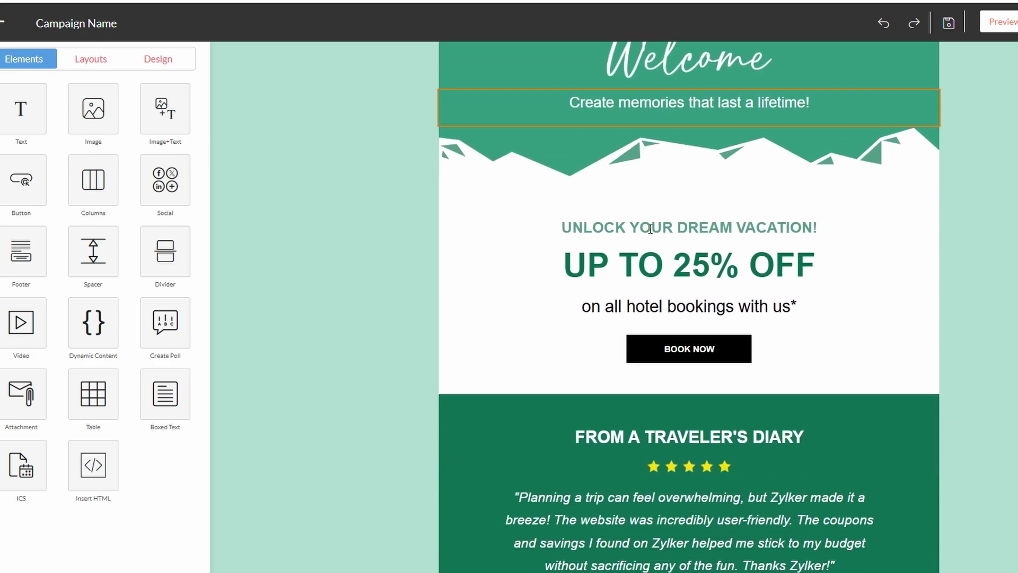
pyautogui.scroll(-4, 651, 231)
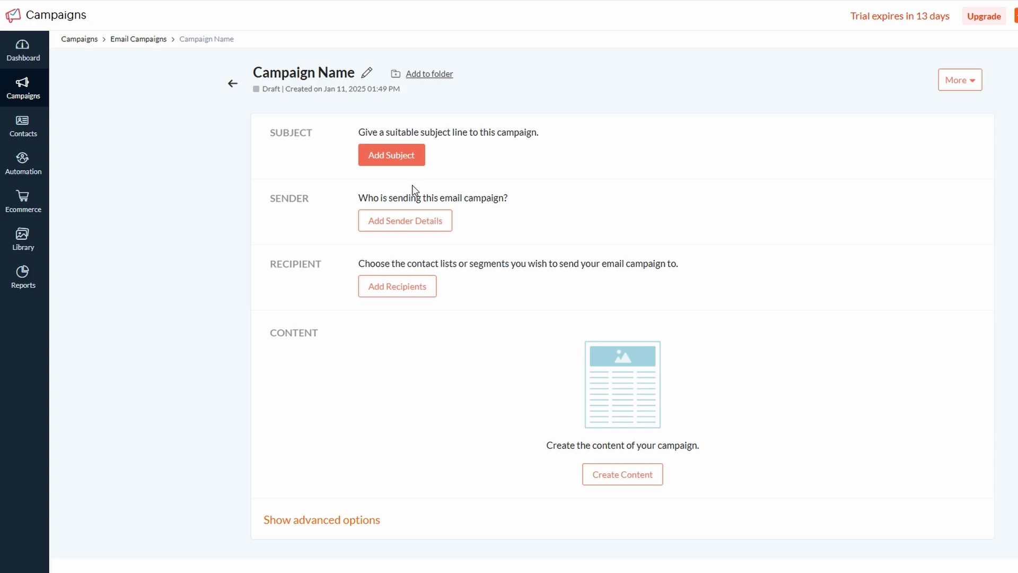
# Leave the sender details form and reopen the Welcome Travel email content for editing
pyautogui.click(407, 222)
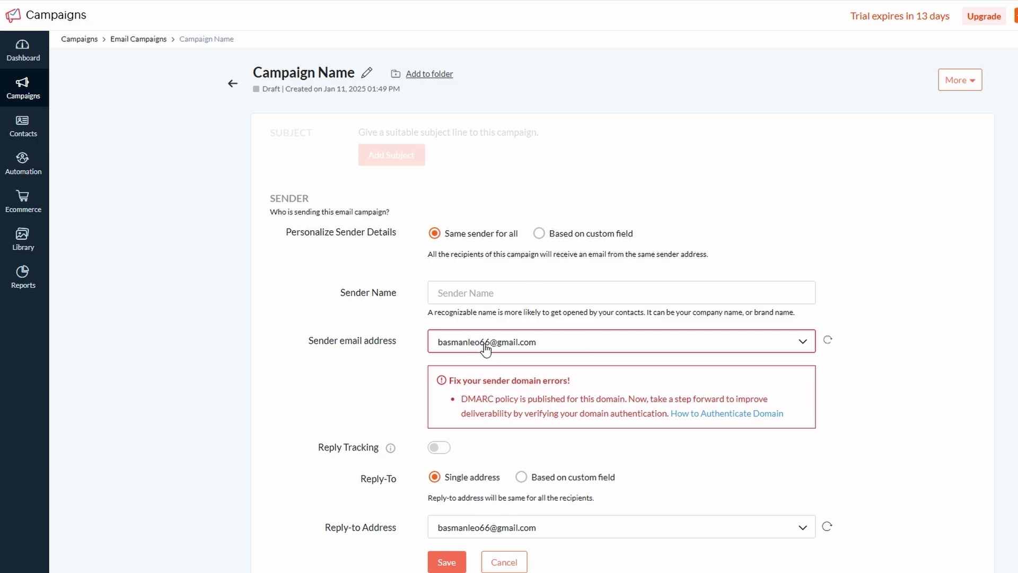
pyautogui.click(234, 83)
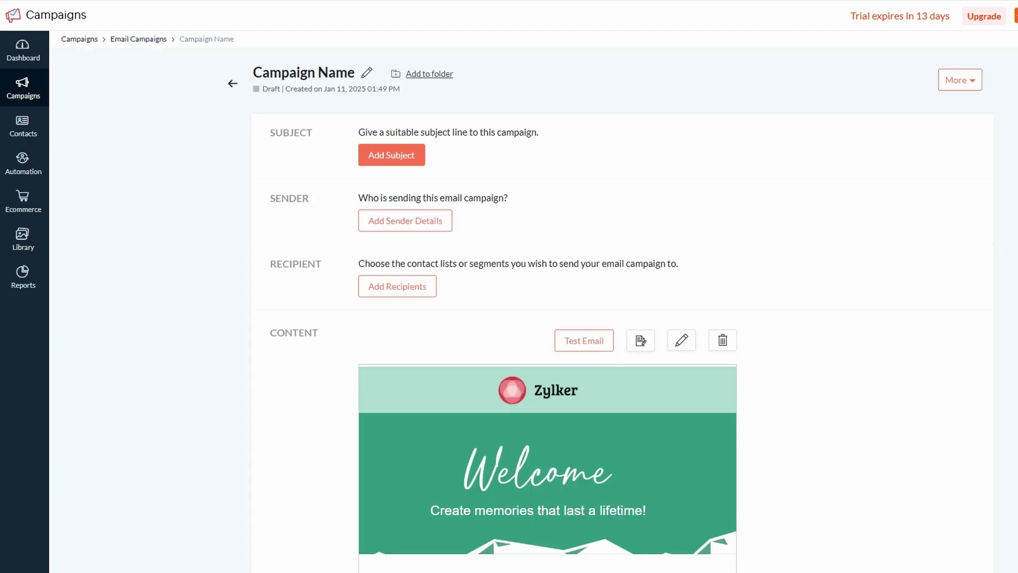
pyautogui.scroll(-1, 425, 198)
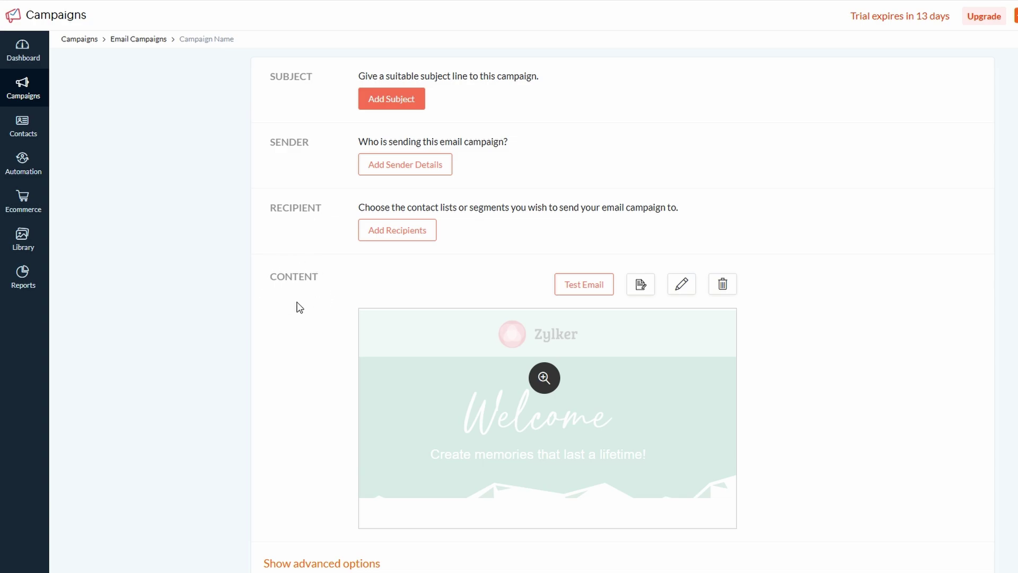
pyautogui.click(681, 286)
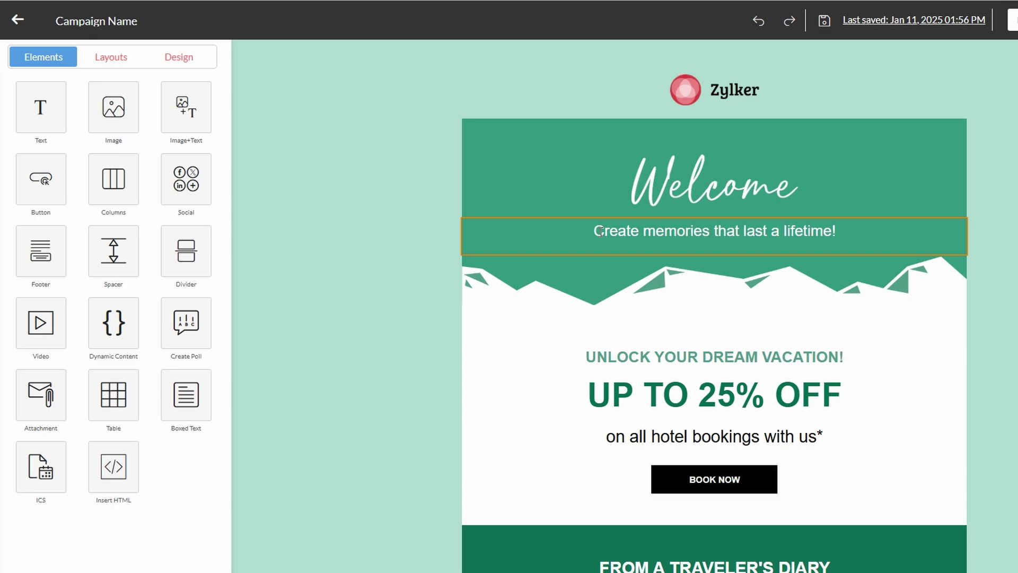
pyautogui.click(601, 231)
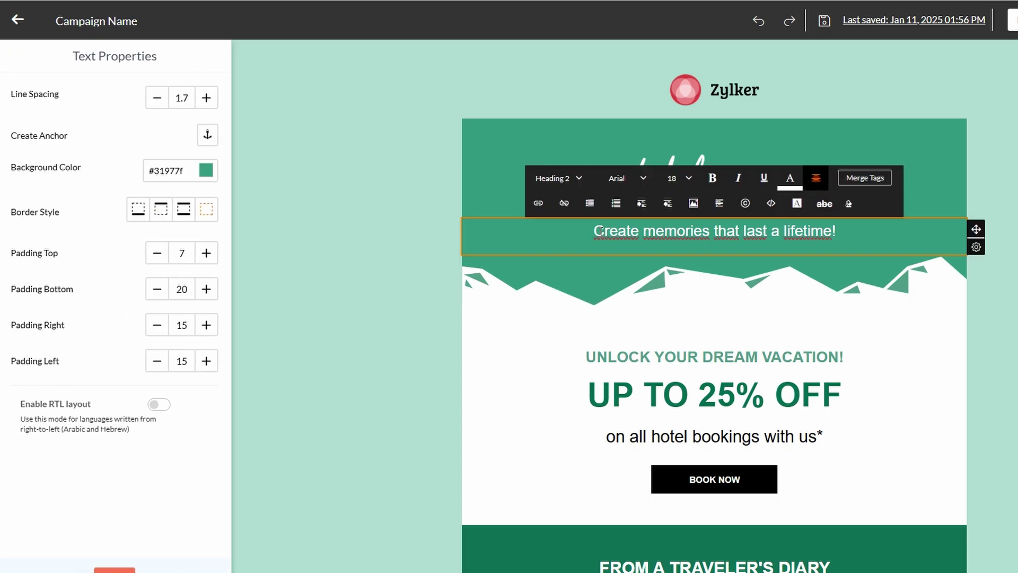
pyautogui.click(19, 20)
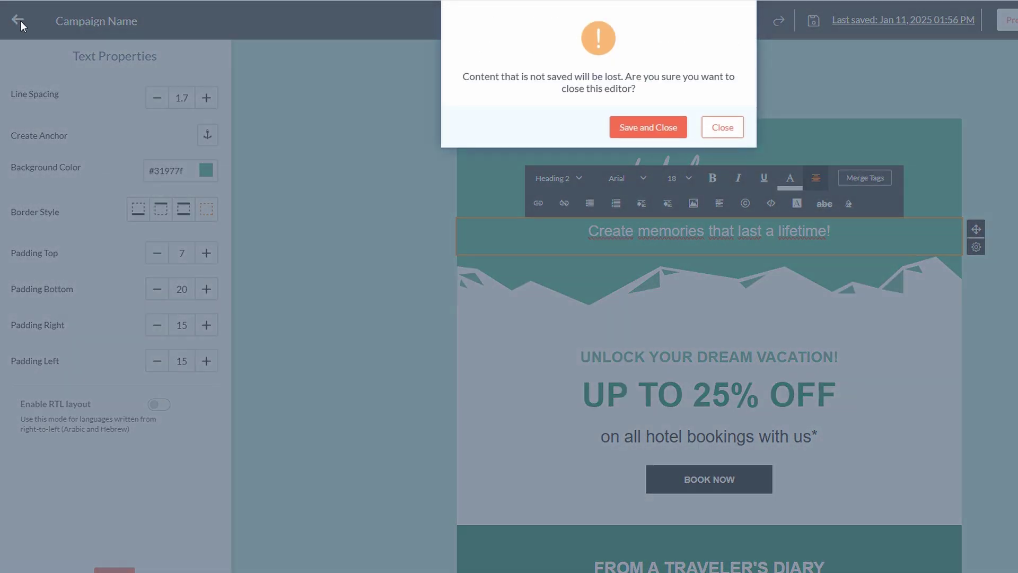
pyautogui.click(680, 130)
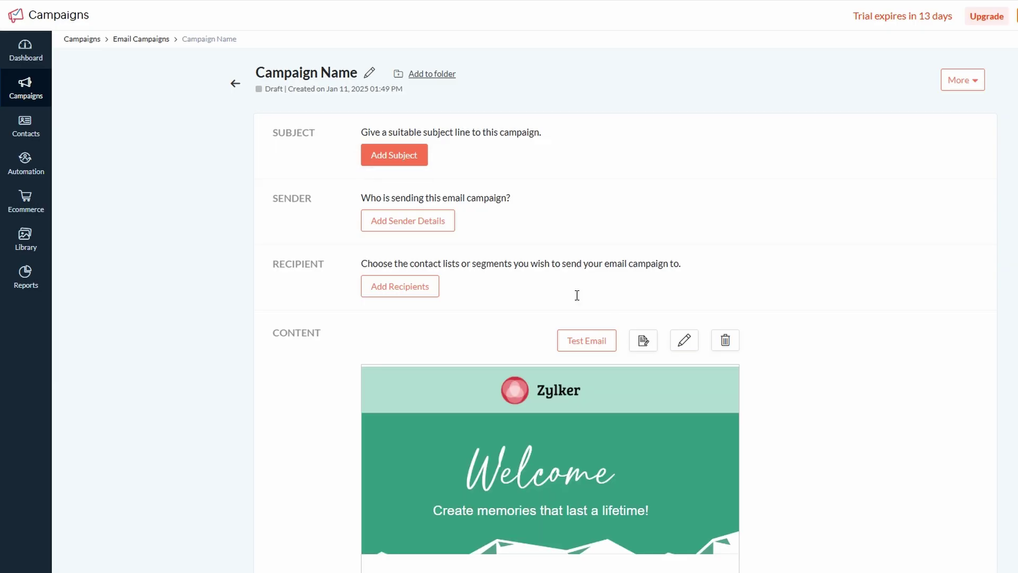
pyautogui.click(684, 340)
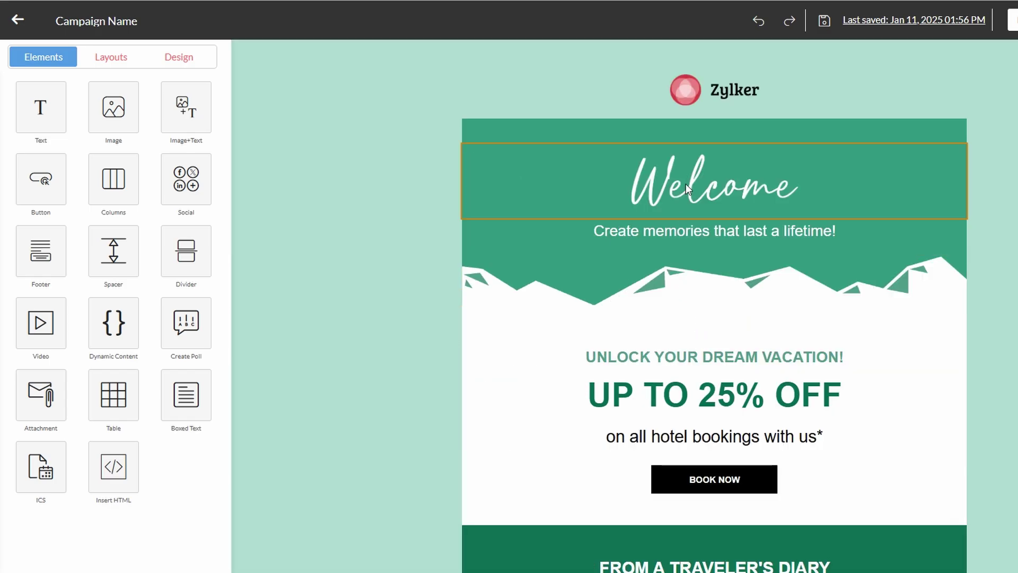
# Switch the editor's left panel from the Layout and Design settings to the Elements list
pyautogui.click(129, 59)
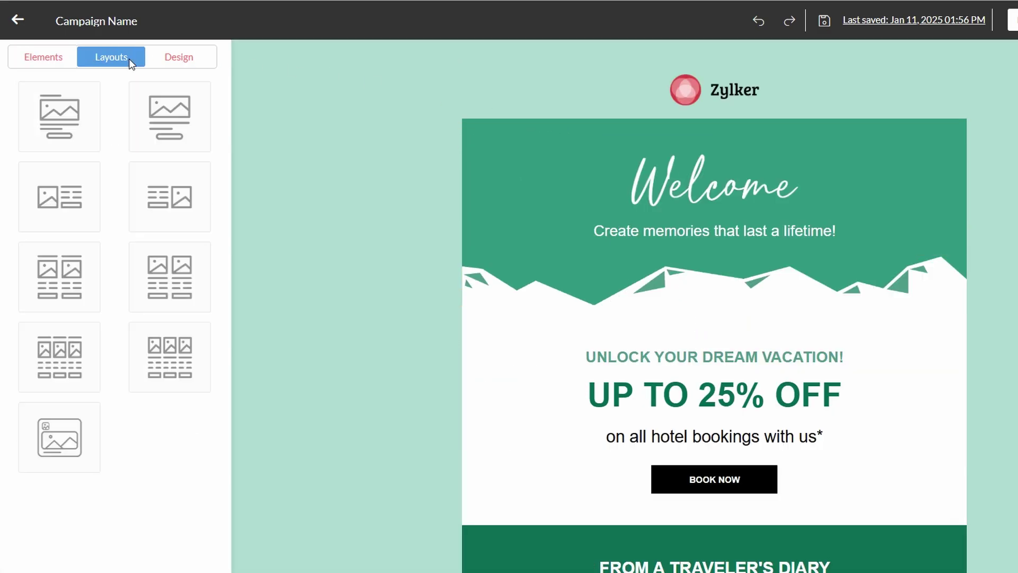
pyautogui.click(195, 68)
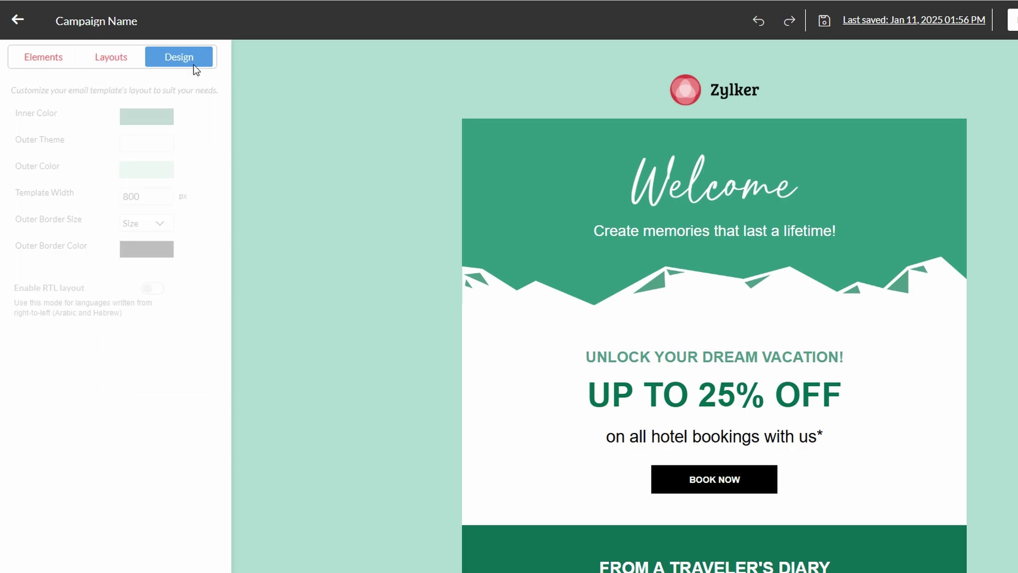
pyautogui.click(36, 68)
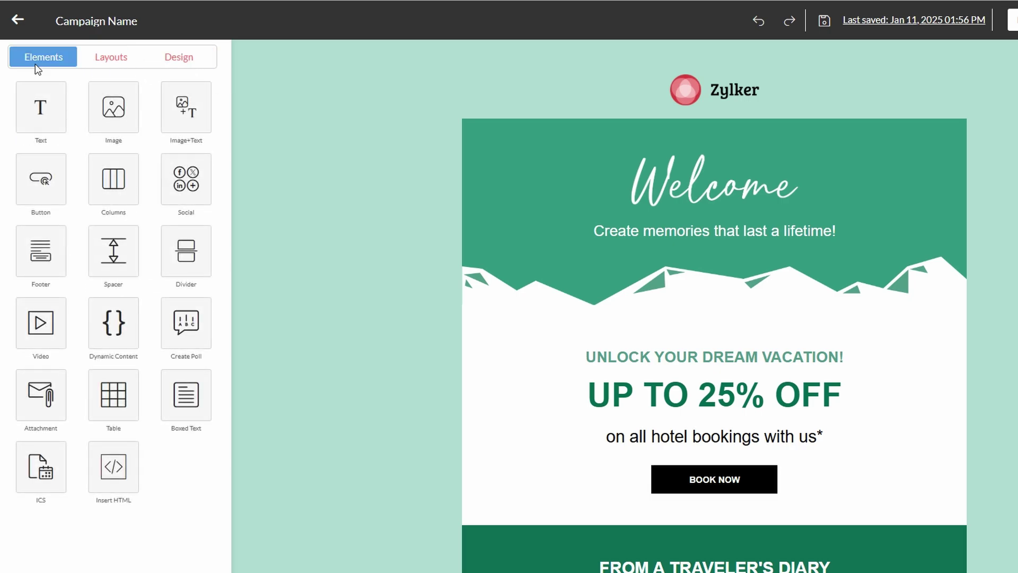
pyautogui.scroll(-6, 659, 243)
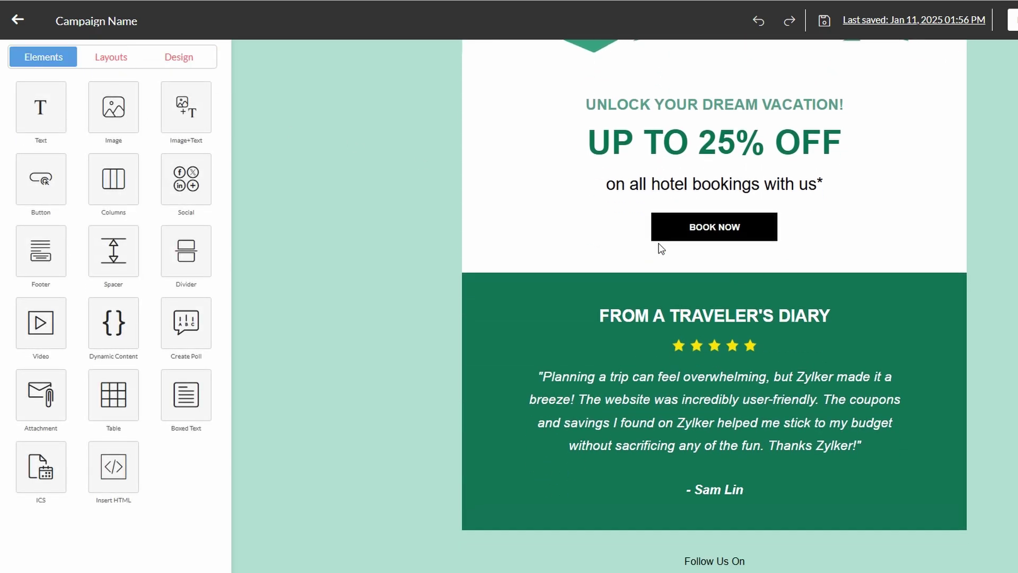
pyautogui.scroll(6, 659, 243)
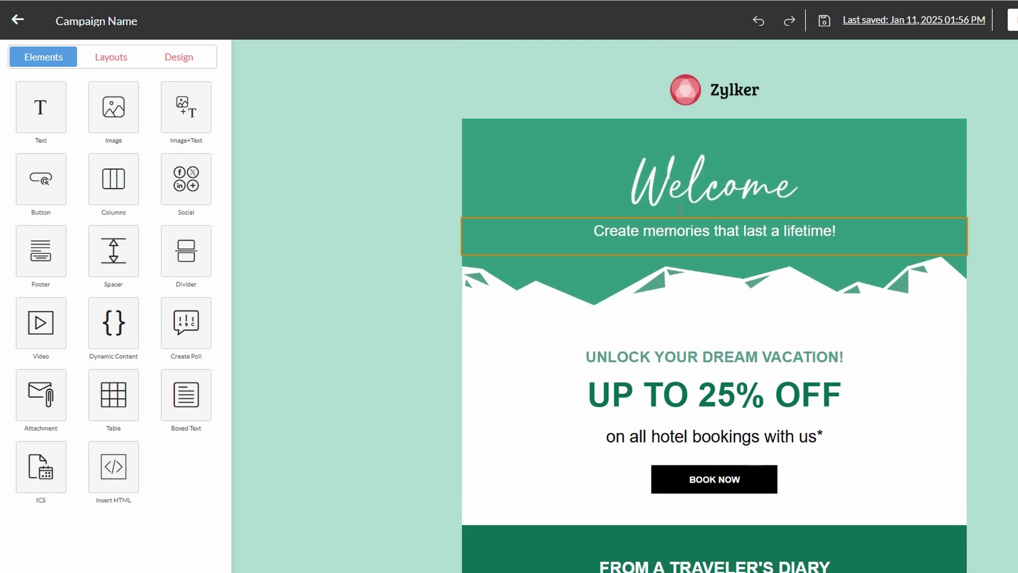
pyautogui.click(687, 95)
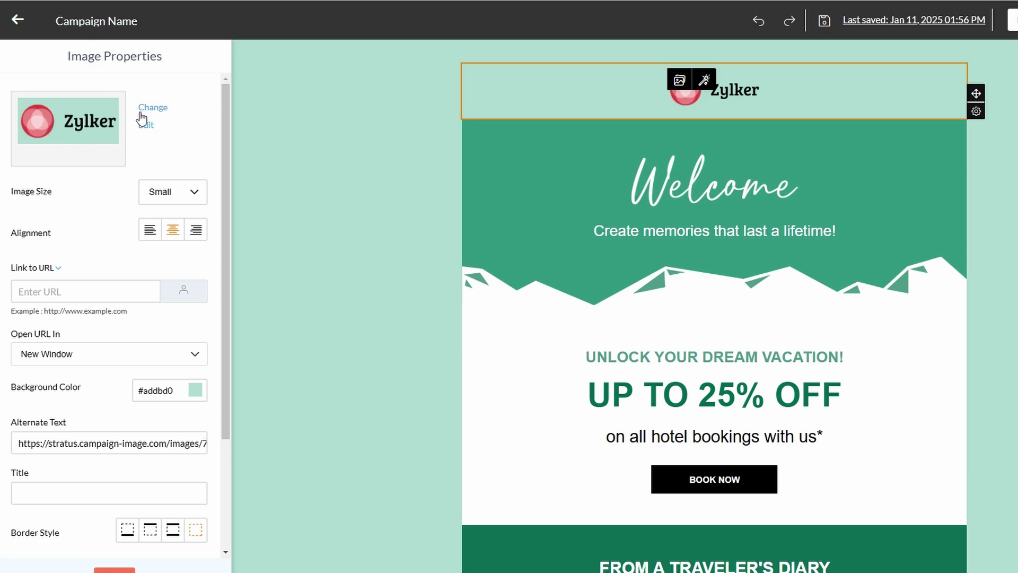
pyautogui.moveTo(145, 113); pyautogui.dragTo(174, 120)
pyautogui.click(174, 120)
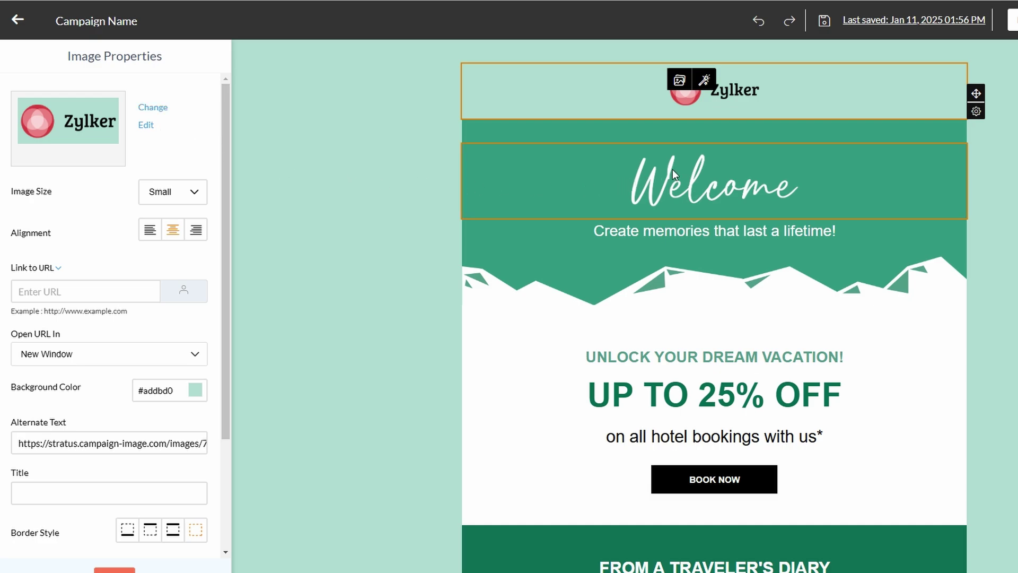
pyautogui.click(692, 180)
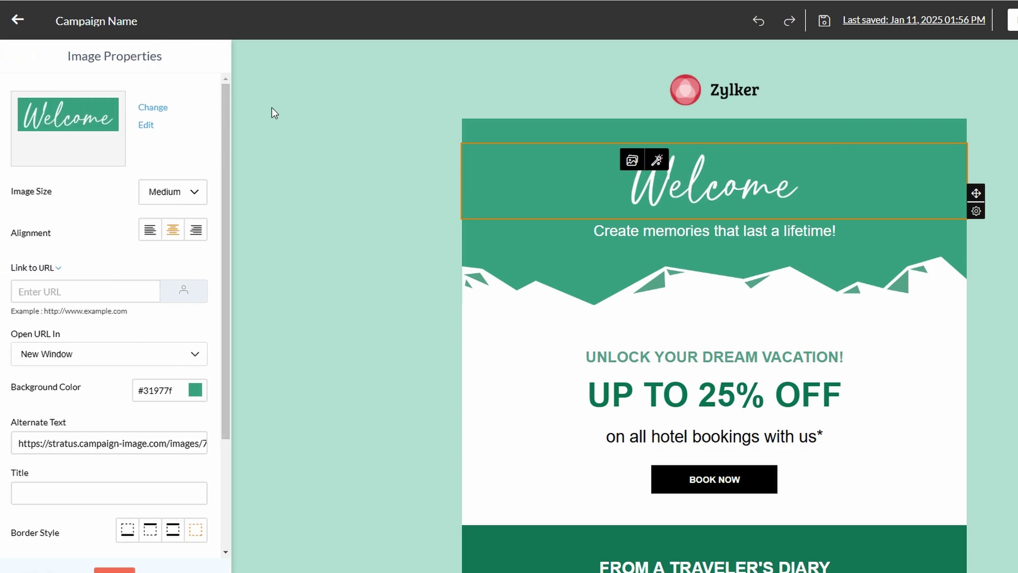
pyautogui.click(162, 107)
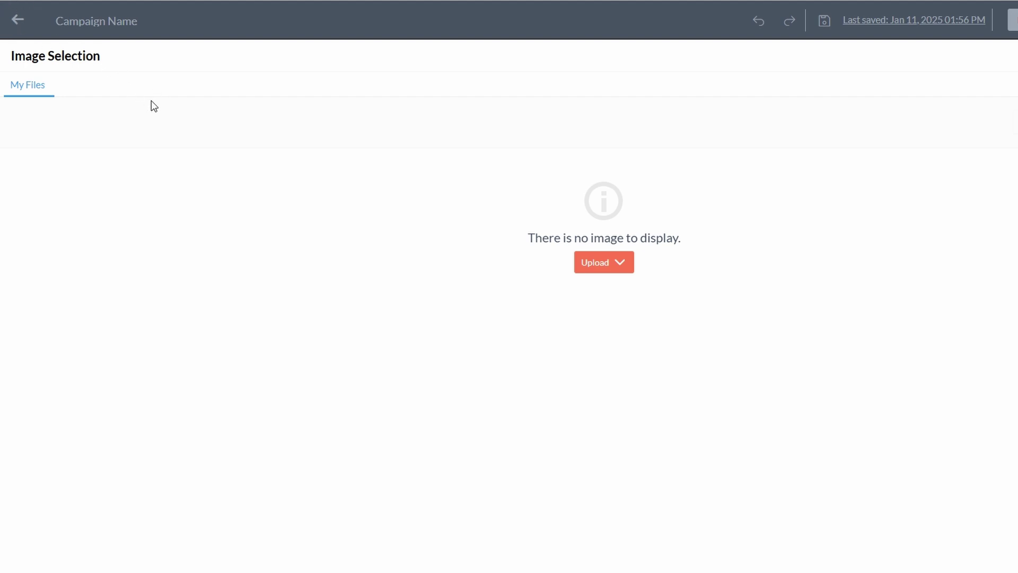
pyautogui.press('Escape')
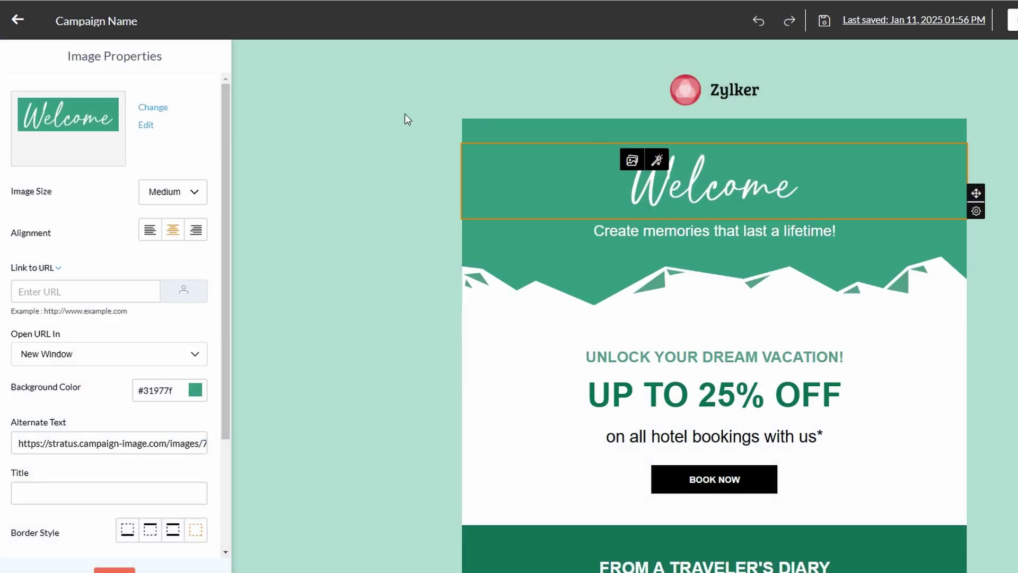
pyautogui.click(144, 126)
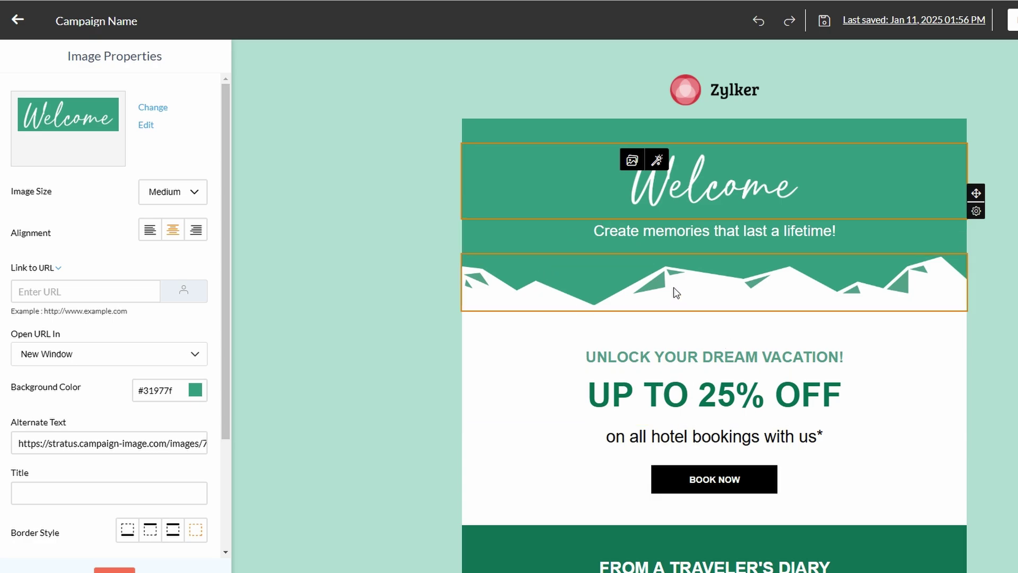
pyautogui.click(647, 280)
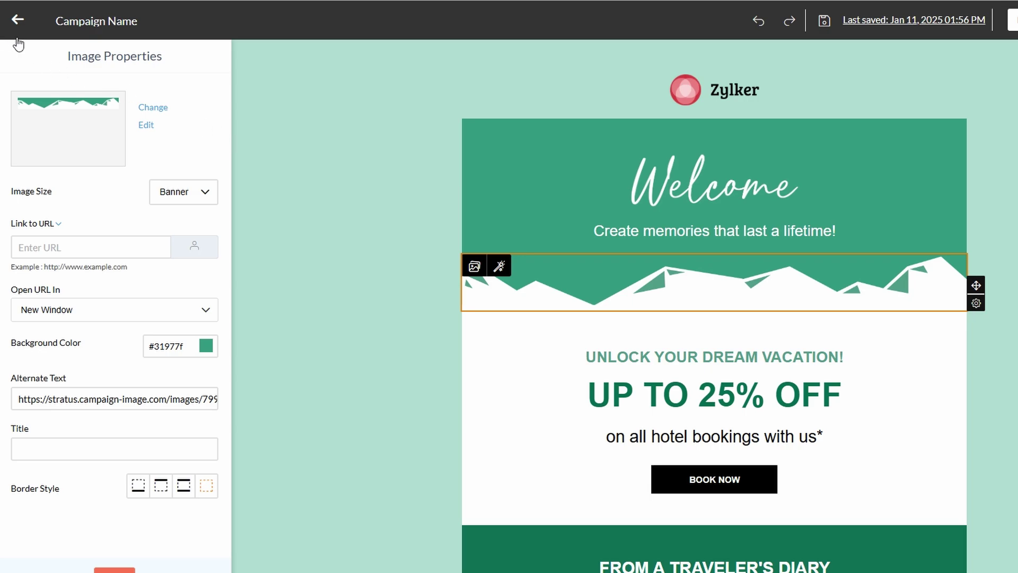
# Add a dotted divider at the bottom of the email, below the footer text
pyautogui.click(364, 203)
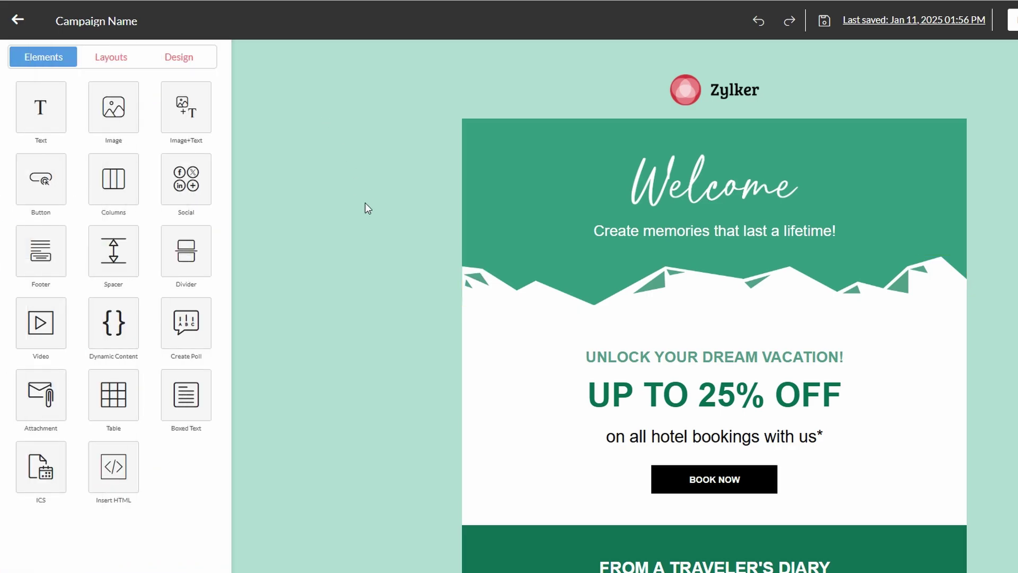
pyautogui.click(190, 253)
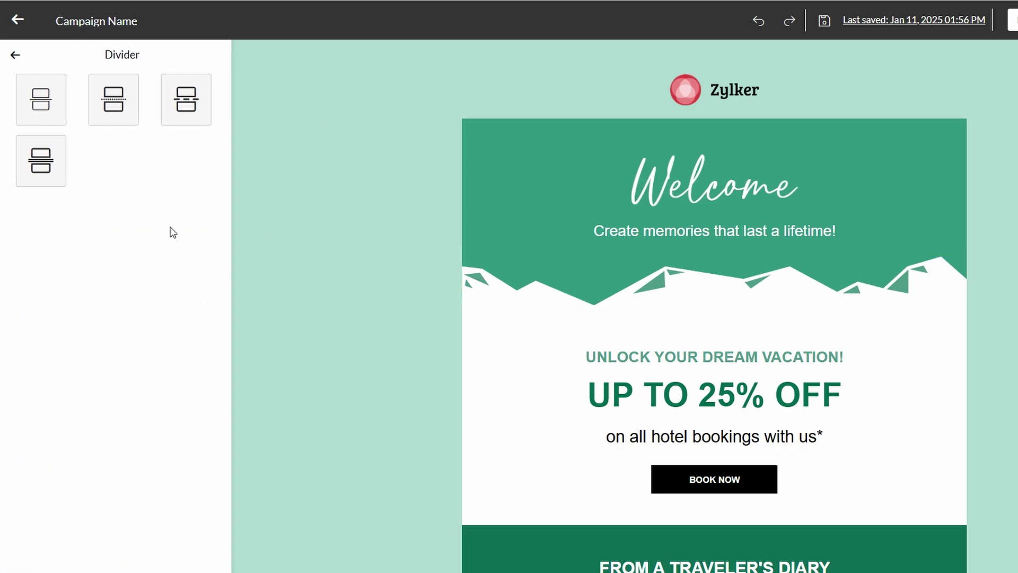
pyautogui.click(117, 108)
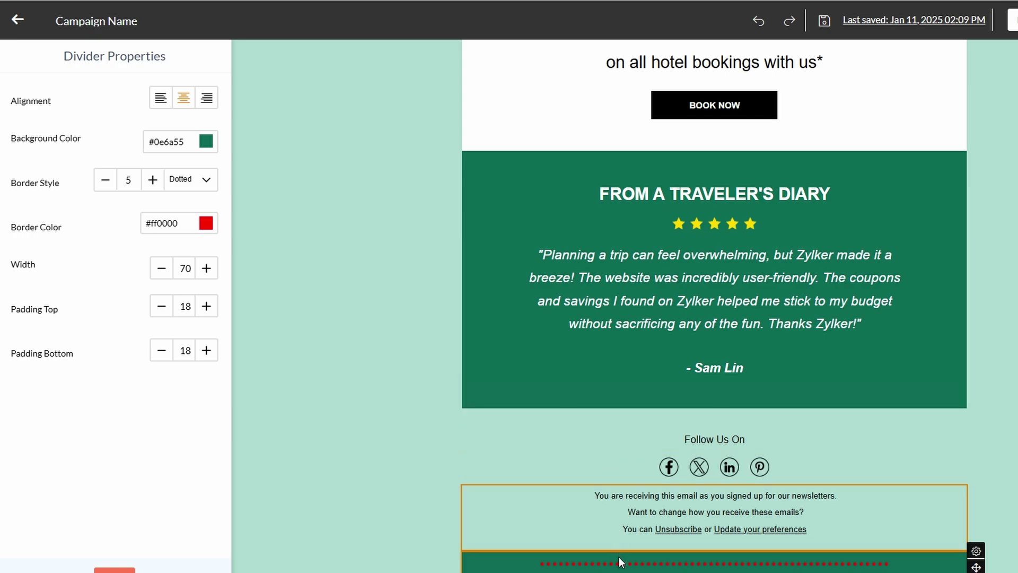
pyautogui.click(326, 207)
pyautogui.click(16, 55)
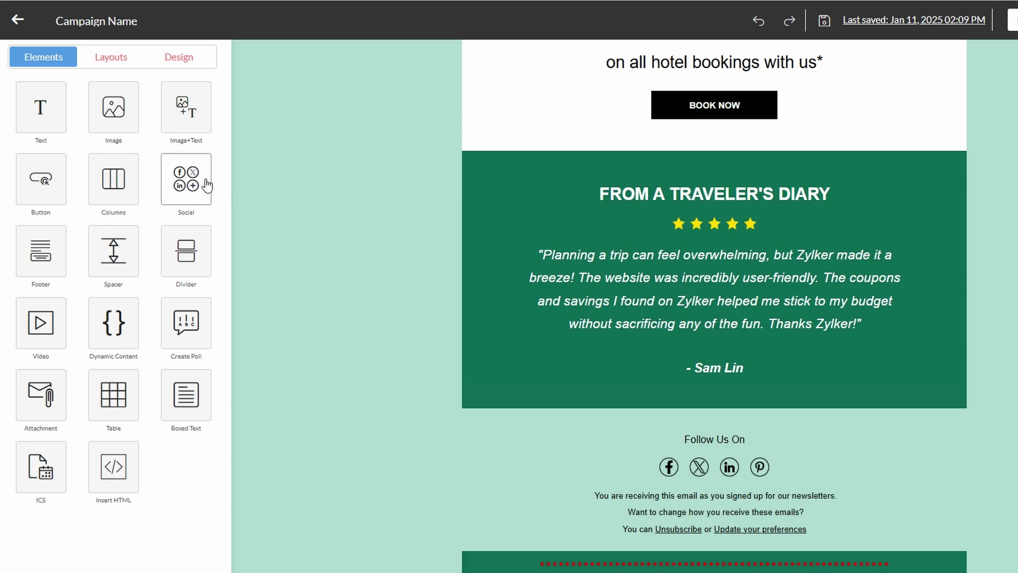
pyautogui.click(204, 182)
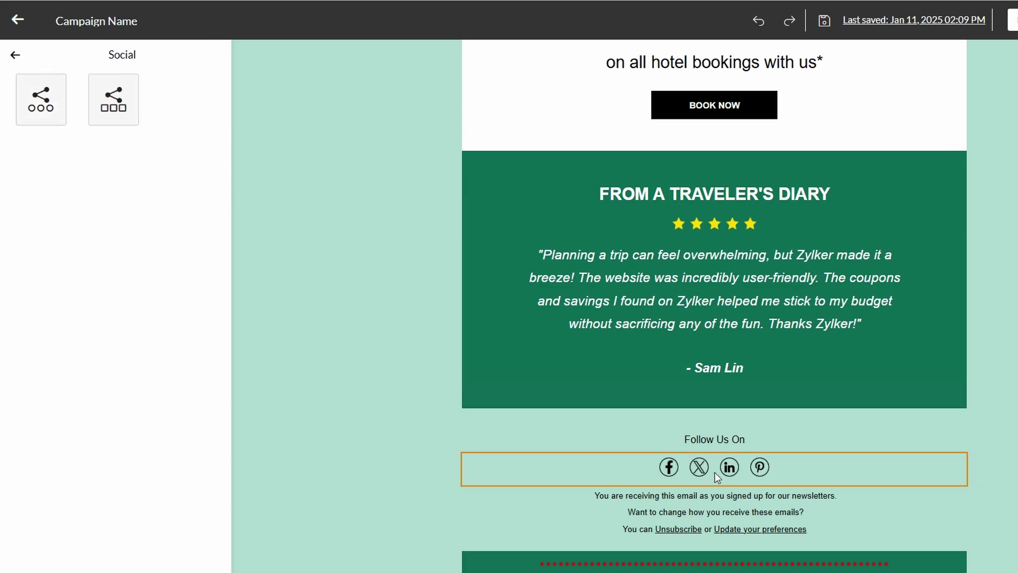
pyautogui.click(669, 469)
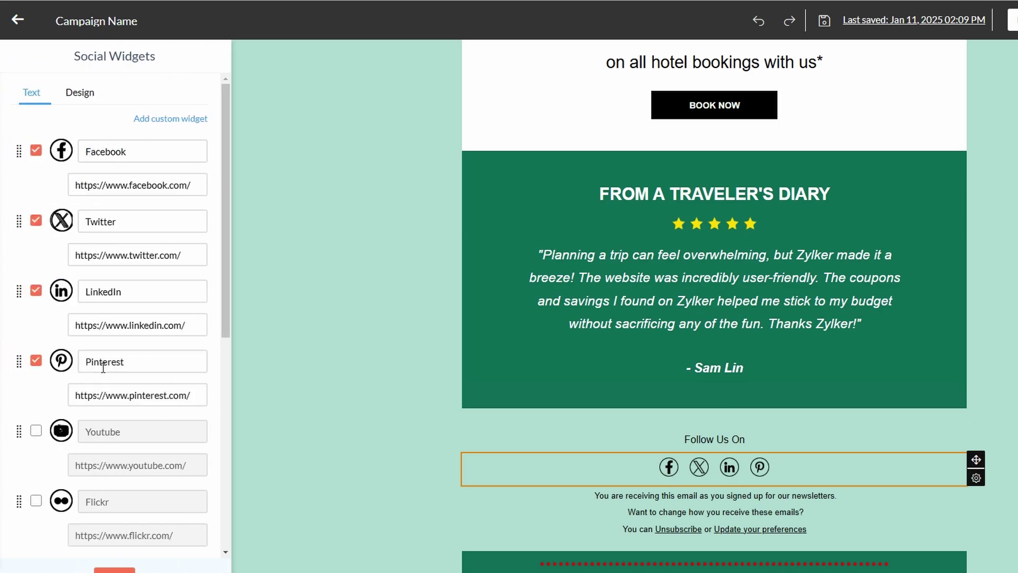
pyautogui.scroll(-3, 101, 368)
pyautogui.scroll(-3, 102, 369)
pyautogui.scroll(-3, 102, 368)
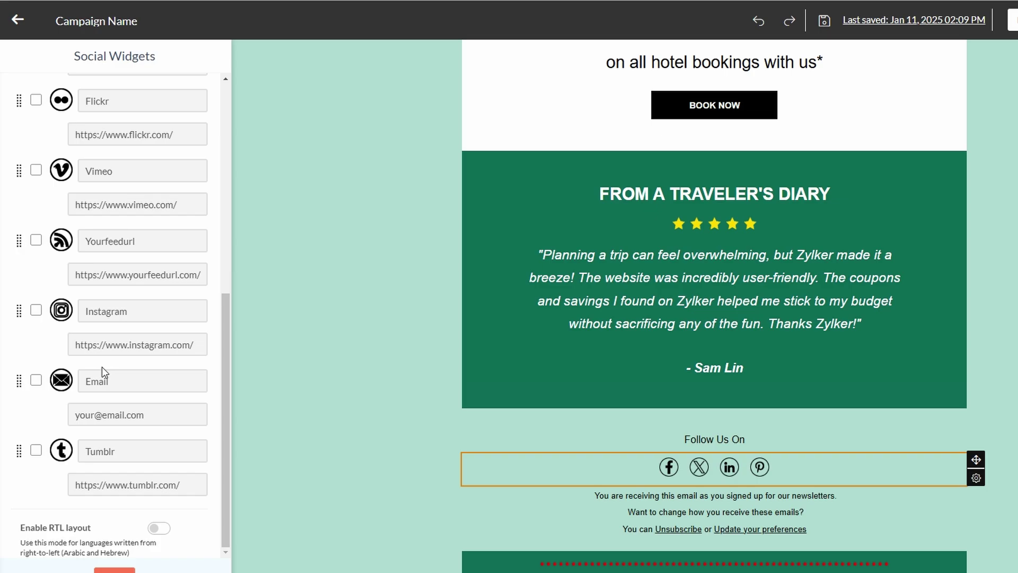
pyautogui.scroll(5, 102, 367)
pyautogui.scroll(4, 102, 366)
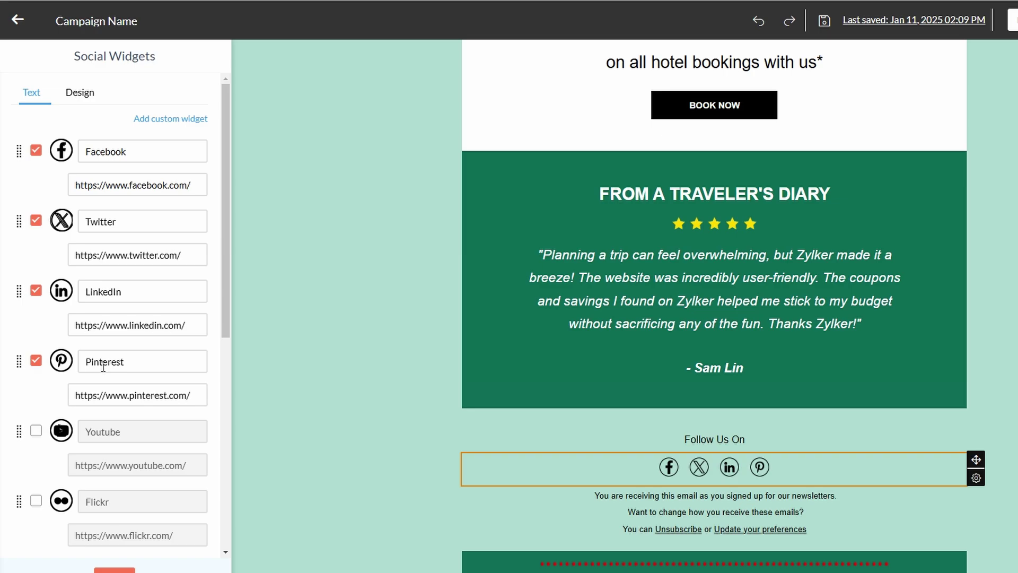
pyautogui.scroll(7, 490, 339)
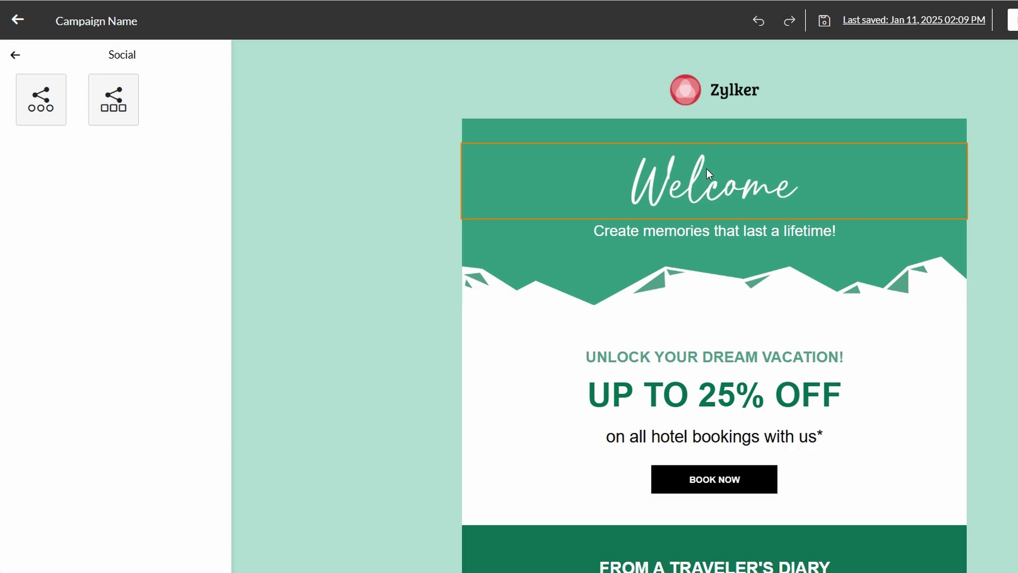
pyautogui.click(16, 55)
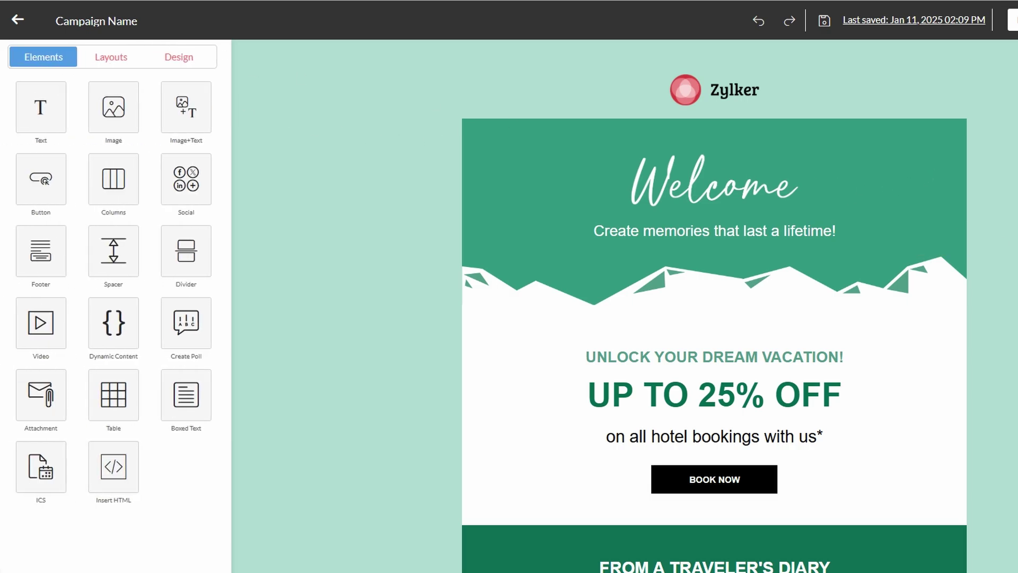
# Save the Welcome Travel email and preview it on desktop, then on mobile
pyautogui.click(1012, 20)
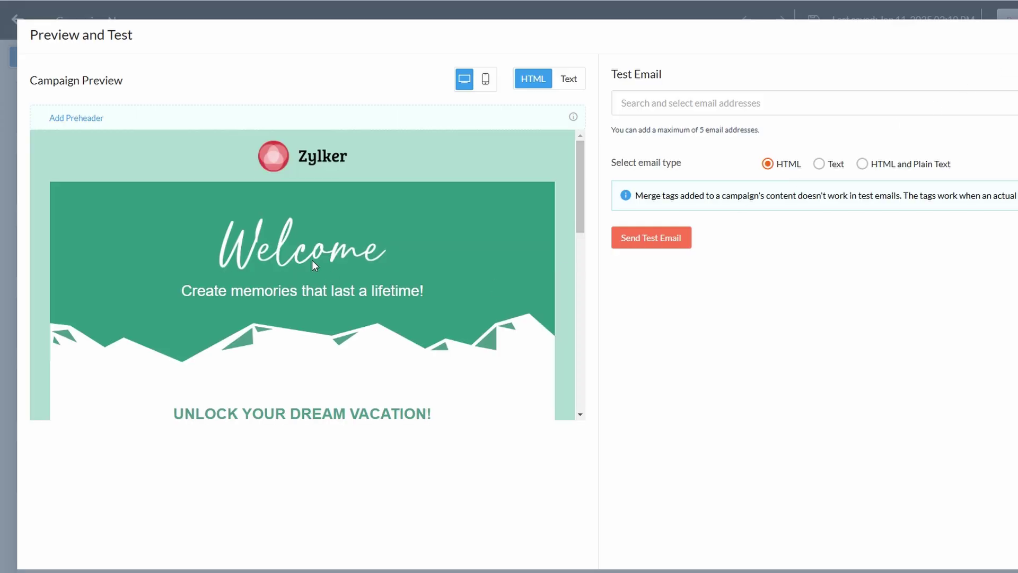
pyautogui.scroll(-10, 312, 259)
pyautogui.scroll(-5, 312, 260)
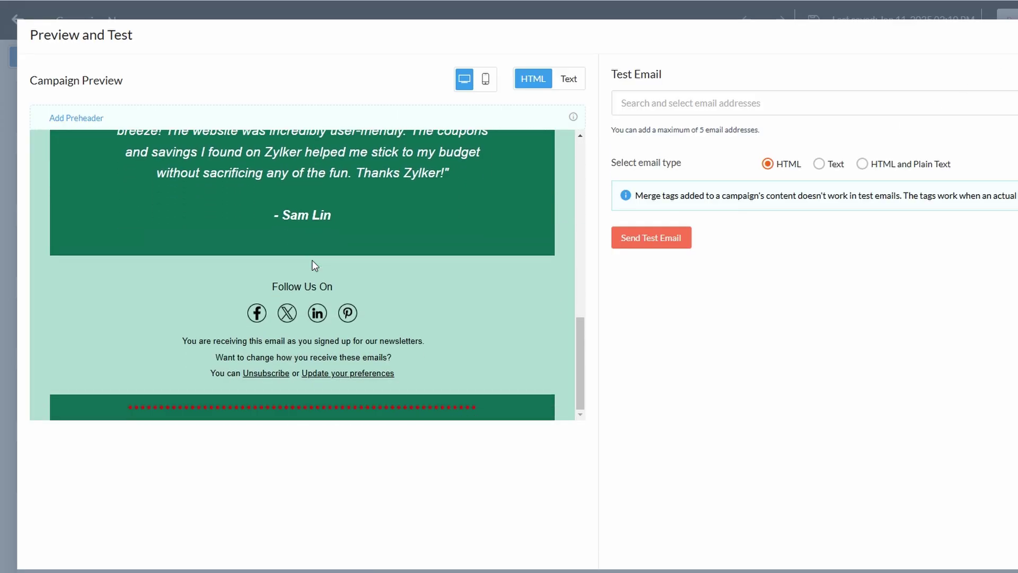
pyautogui.scroll(9, 312, 260)
pyautogui.scroll(5, 312, 260)
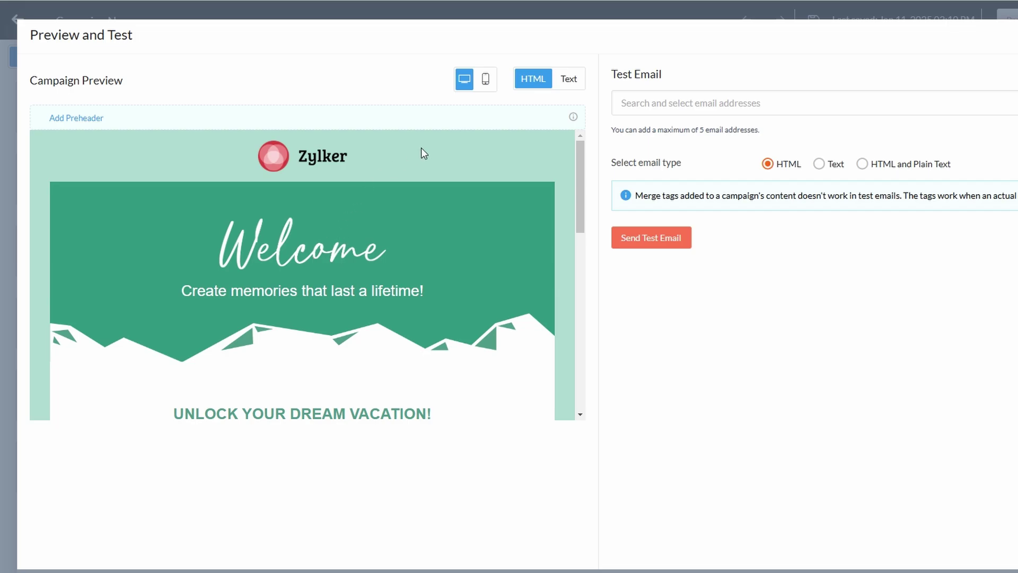
pyautogui.click(485, 80)
pyautogui.scroll(-2, 389, 235)
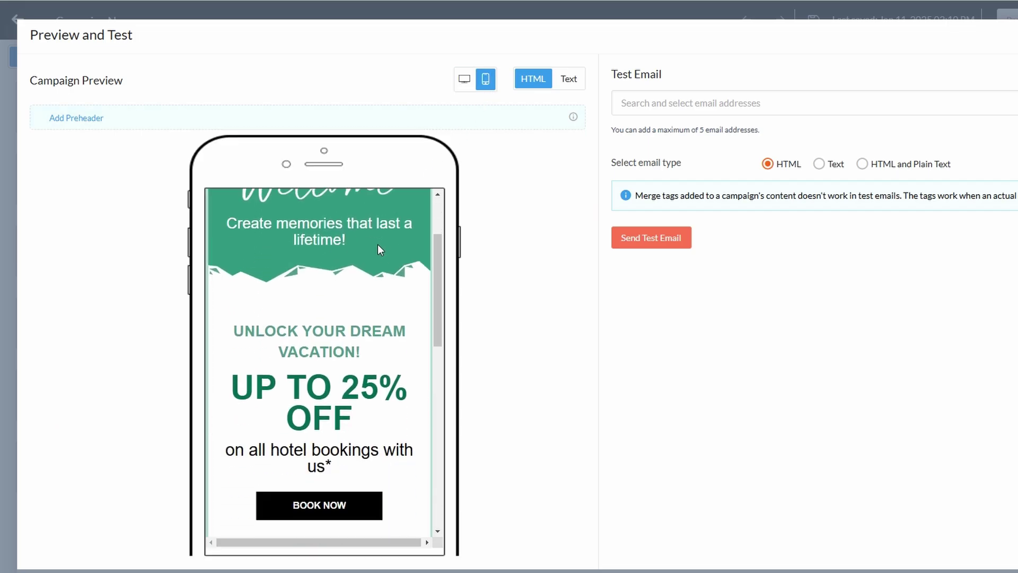
pyautogui.scroll(-5, 379, 247)
pyautogui.scroll(-3, 379, 247)
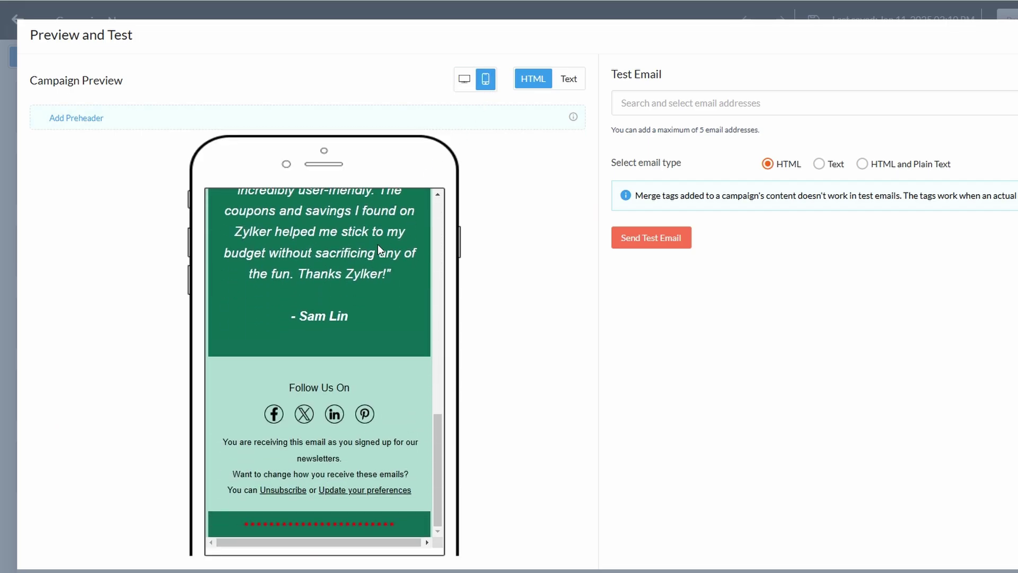
pyautogui.scroll(10, 378, 246)
pyautogui.scroll(3, 378, 247)
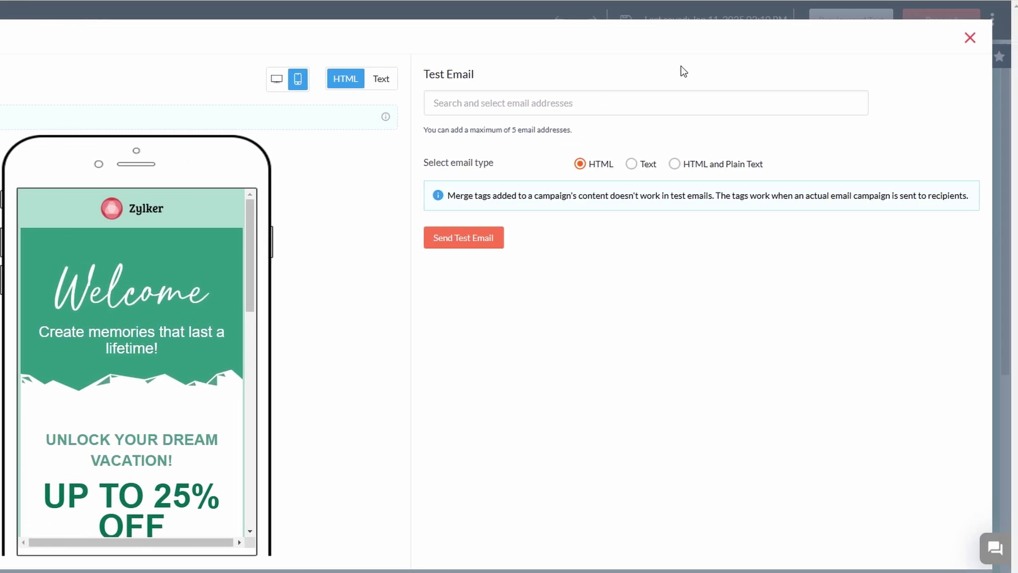
# Reopen Preview and Test and scroll through the email's phone layout
pyautogui.click(967, 39)
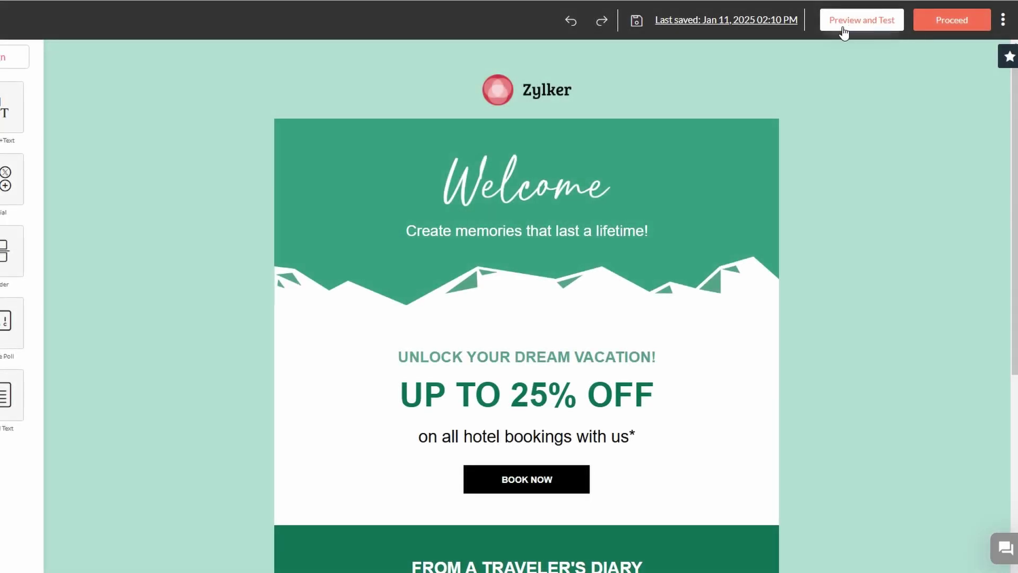
pyautogui.click(845, 24)
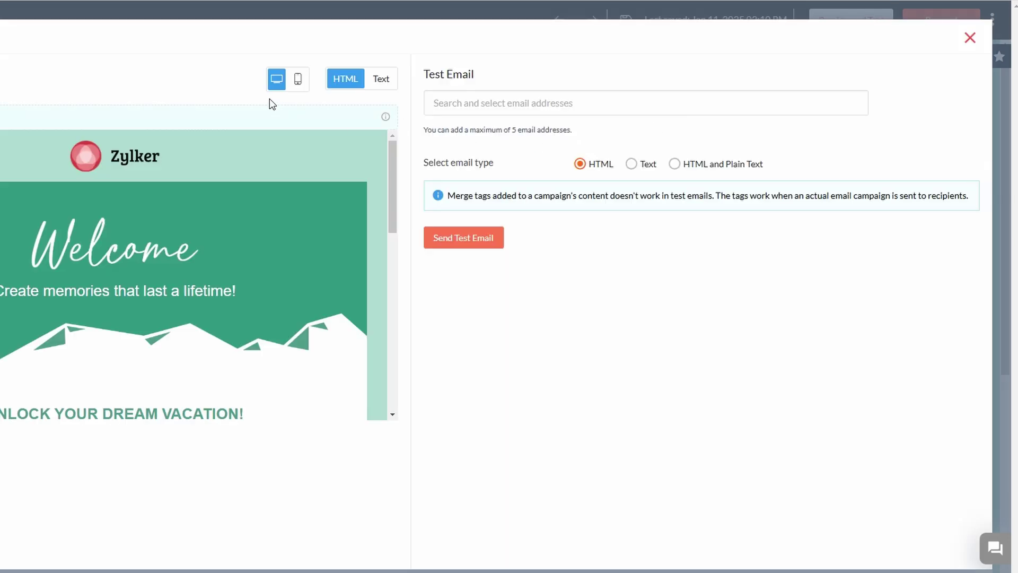
pyautogui.scroll(-4, 254, 233)
pyautogui.scroll(1, 286, 233)
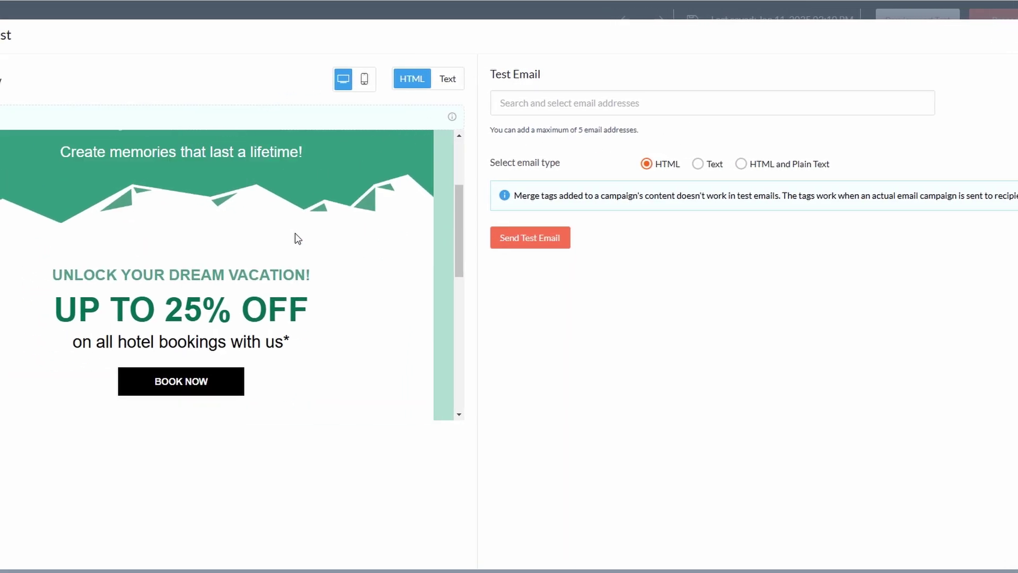
pyautogui.scroll(3, 307, 233)
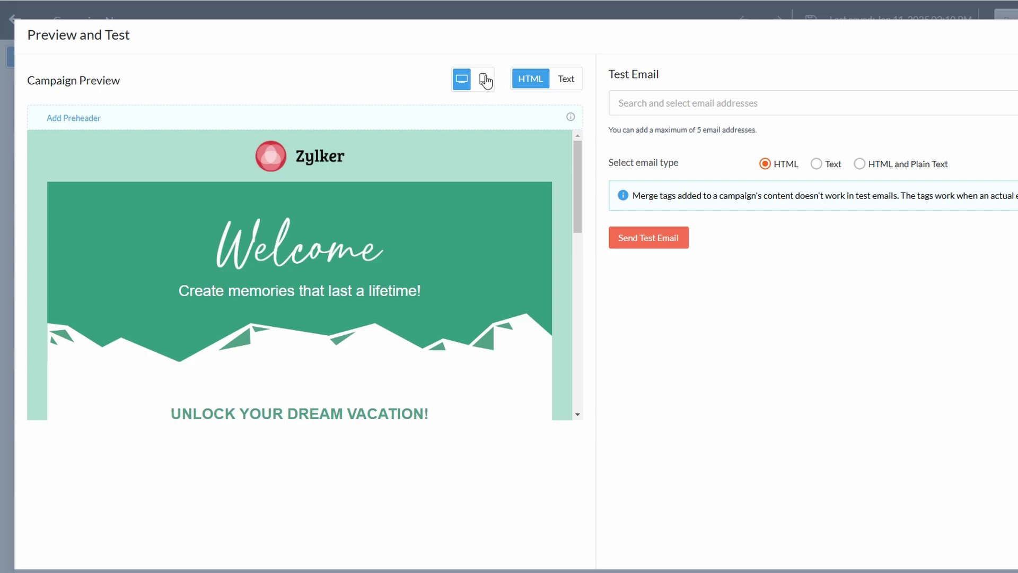
pyautogui.click(486, 81)
pyautogui.scroll(-3, 385, 300)
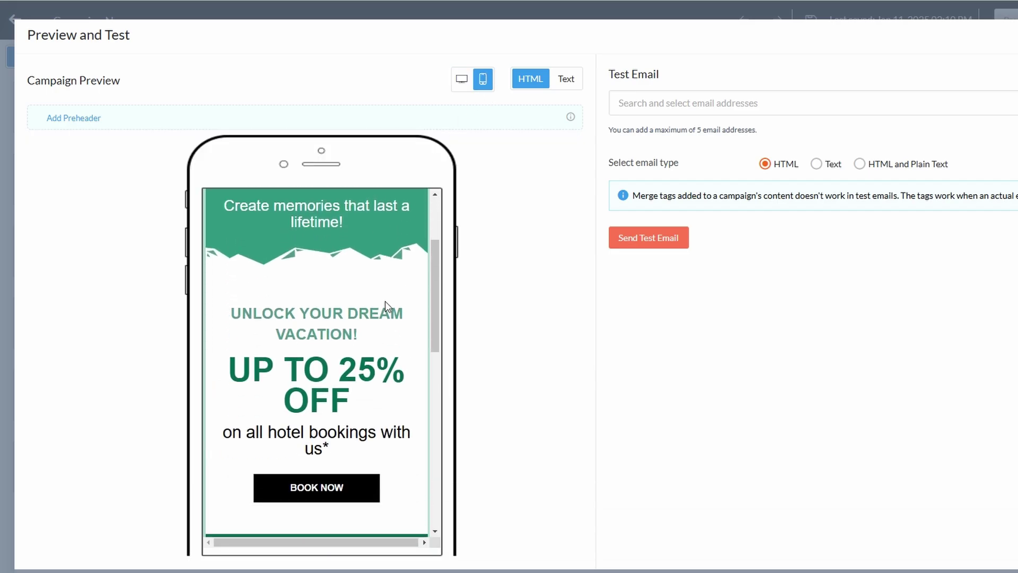
pyautogui.scroll(-5, 385, 300)
pyautogui.scroll(-5, 385, 300)
pyautogui.scroll(-1, 385, 300)
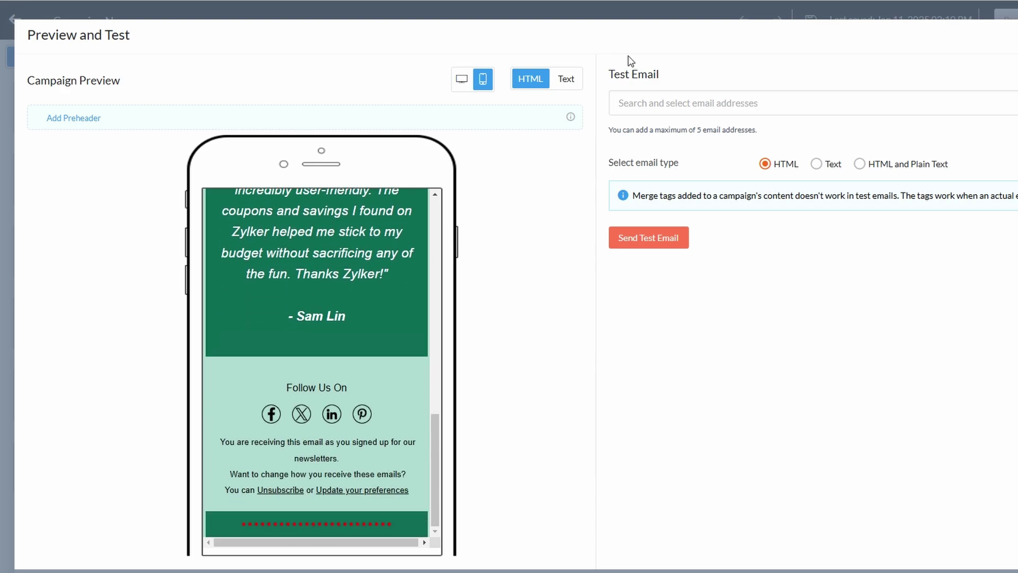
# Add the saved address as a test email recipient
pyautogui.moveTo(609, 74); pyautogui.dragTo(660, 75)
pyautogui.click(646, 102)
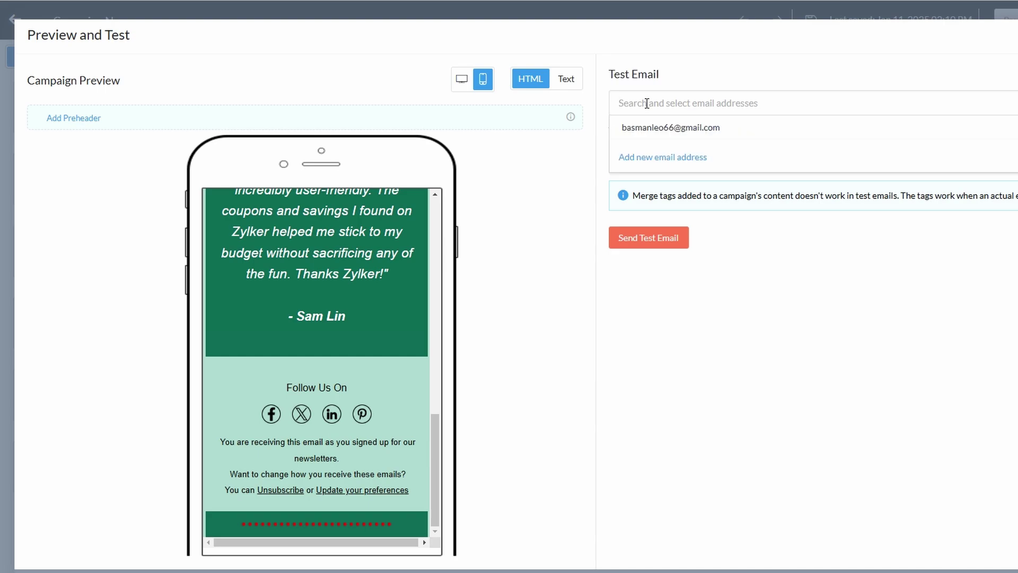
pyautogui.click(649, 127)
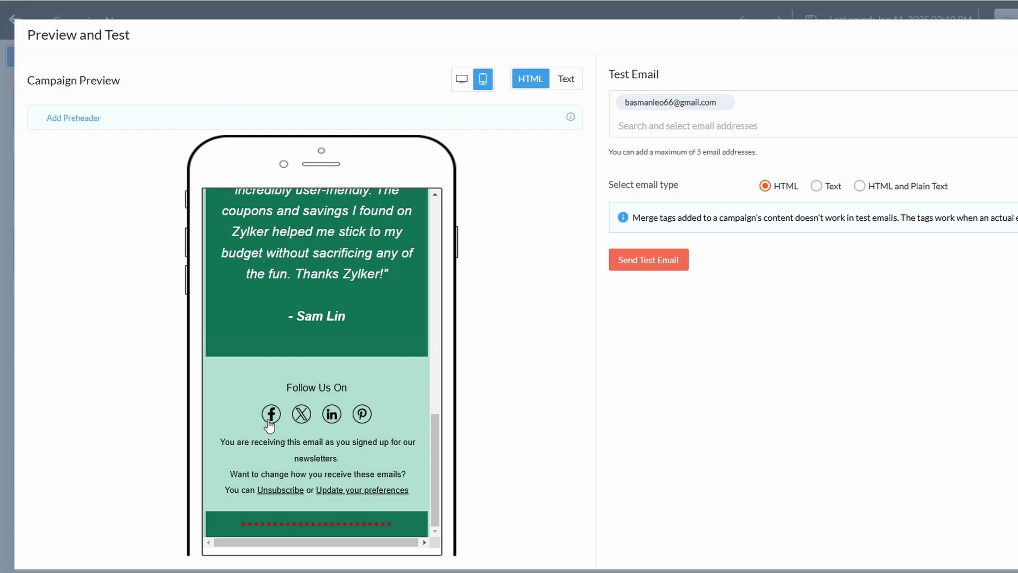
# Scroll the phone preview, then close the Preview and Test window
pyautogui.scroll(3, 313, 411)
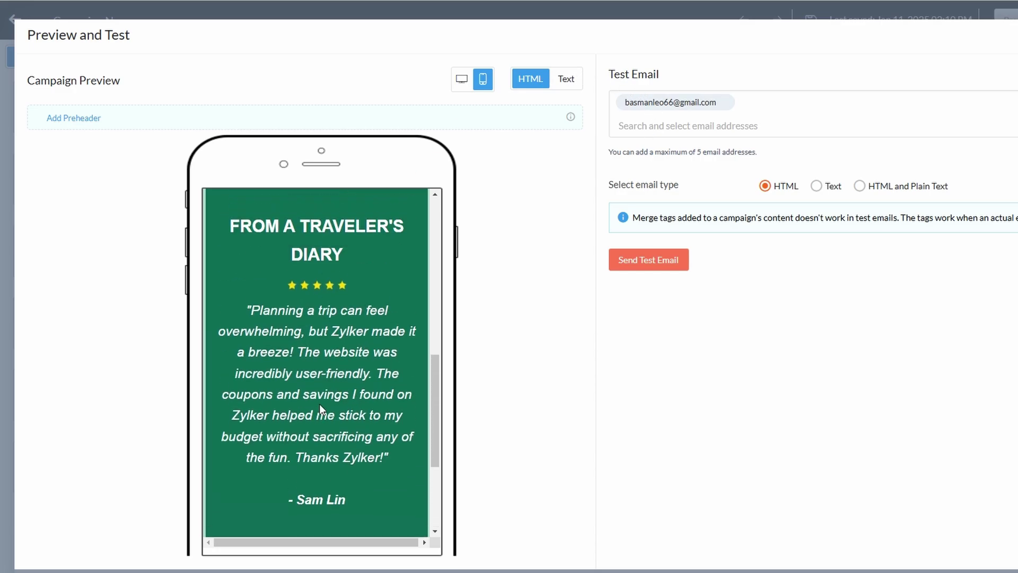
pyautogui.scroll(2, 320, 407)
pyautogui.scroll(3, 327, 393)
pyautogui.scroll(2, 330, 381)
pyautogui.scroll(1, 332, 377)
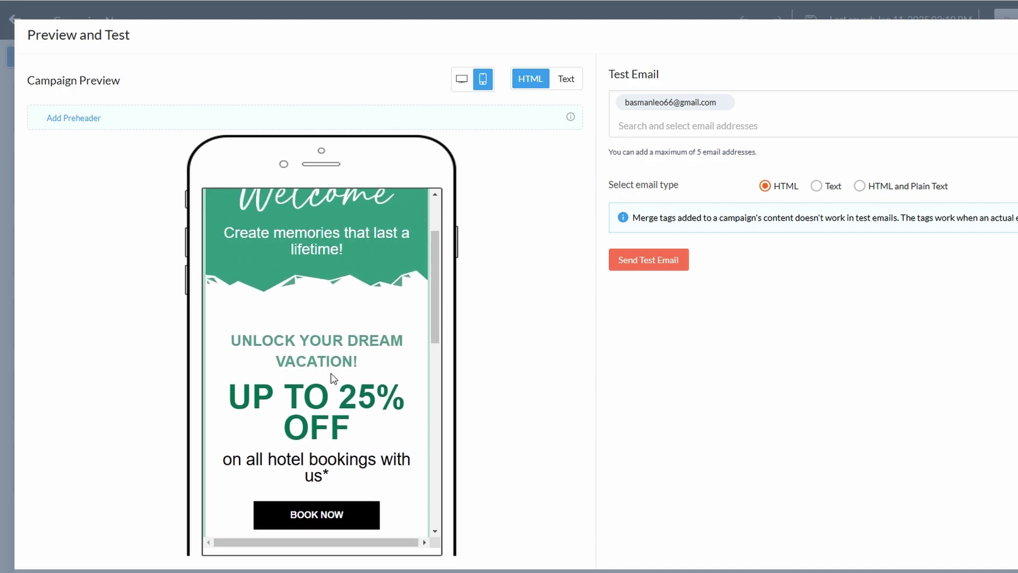
pyautogui.scroll(-1, 362, 517)
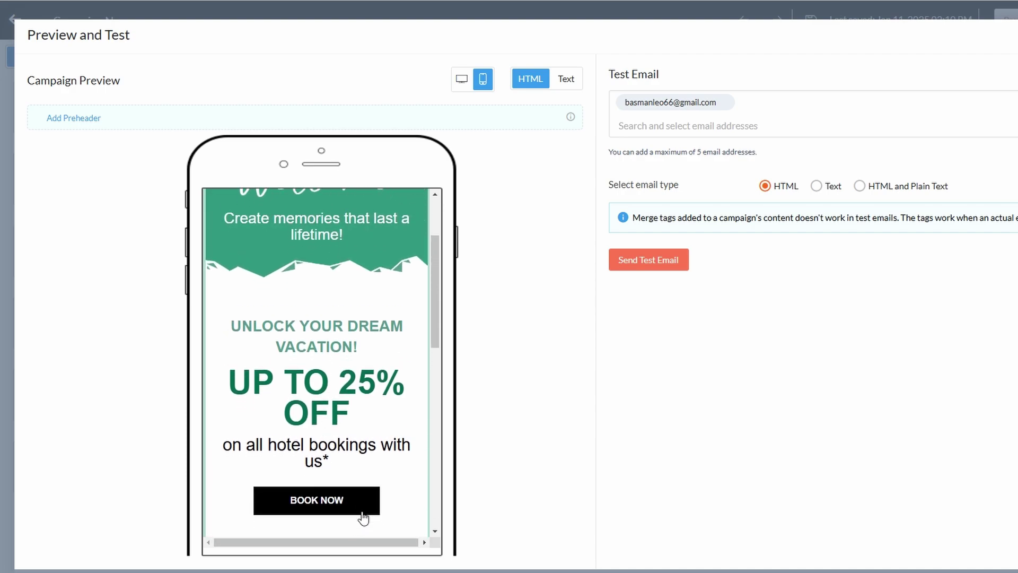
pyautogui.scroll(-2, 363, 518)
pyautogui.scroll(4, 349, 394)
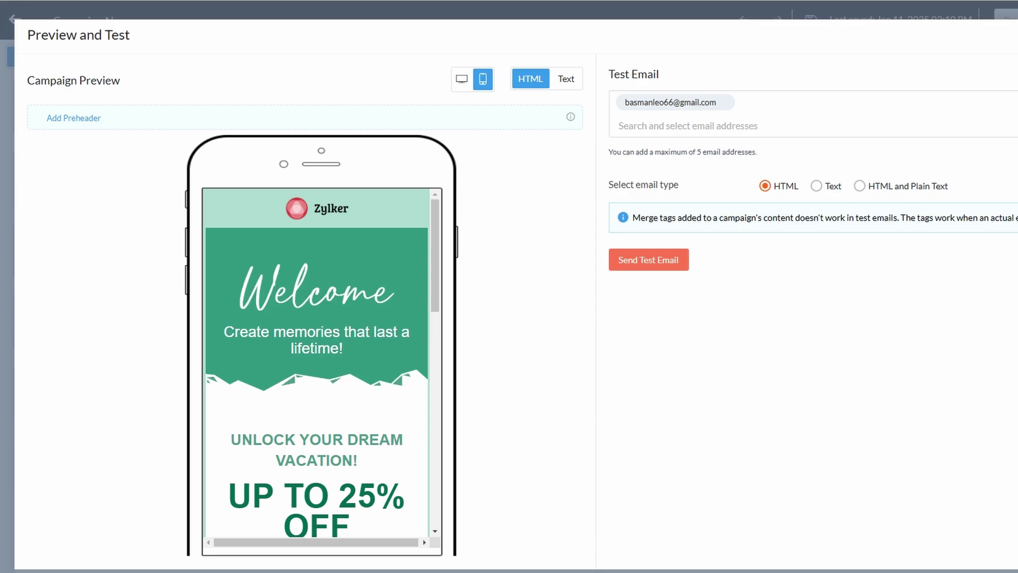
pyautogui.press('Escape')
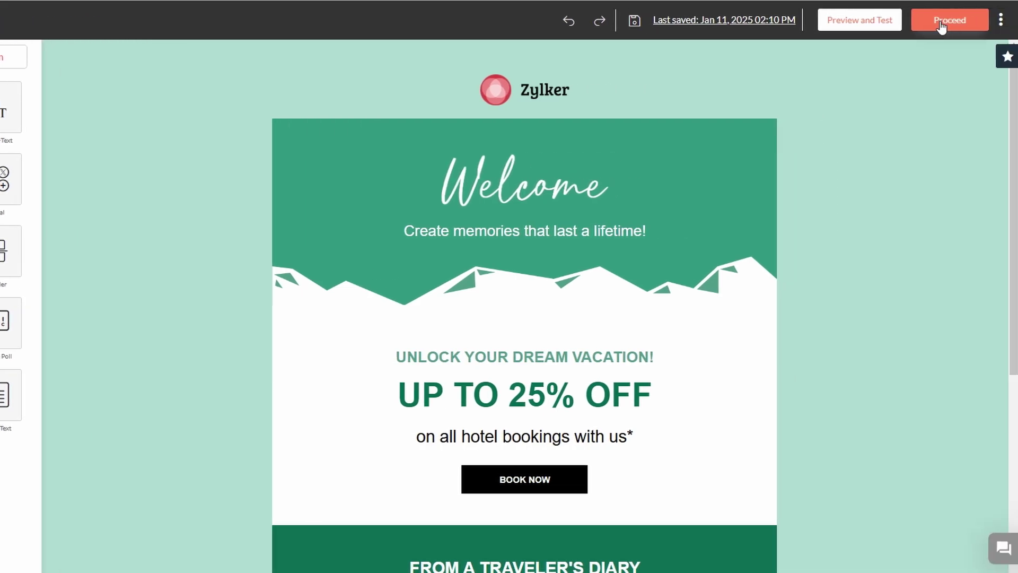
# Proceed from the editor to save the Welcome Travel email as the campaign content
pyautogui.click(940, 21)
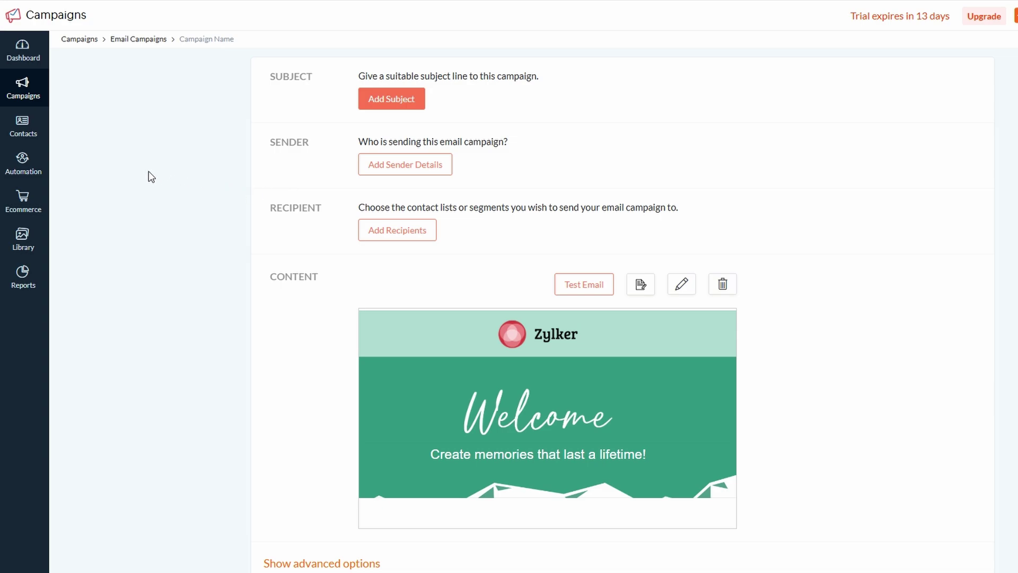
# Start a first workflow in Automation and browse the template tabs to Conditional Workflow
pyautogui.click(41, 161)
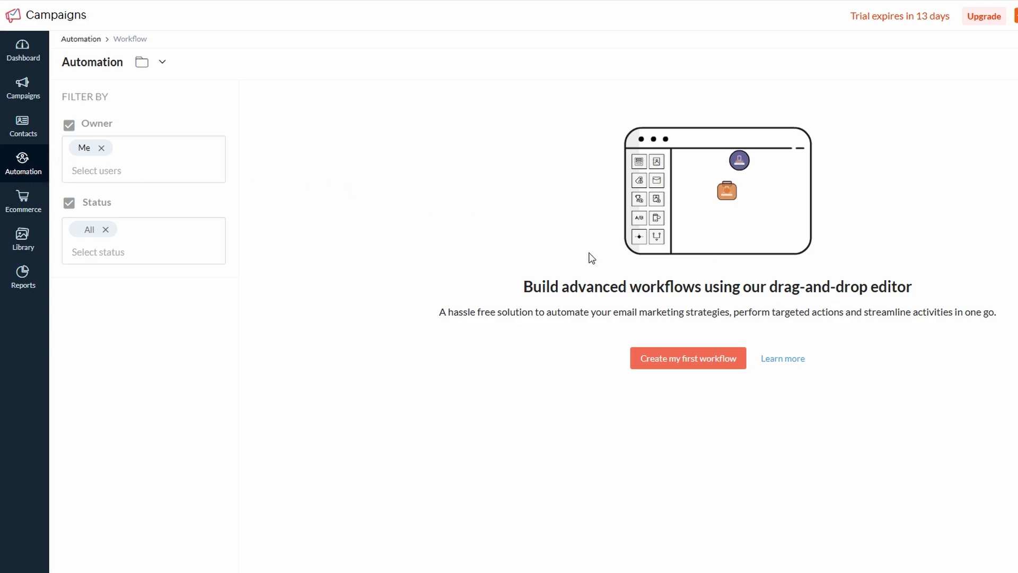
pyautogui.click(688, 361)
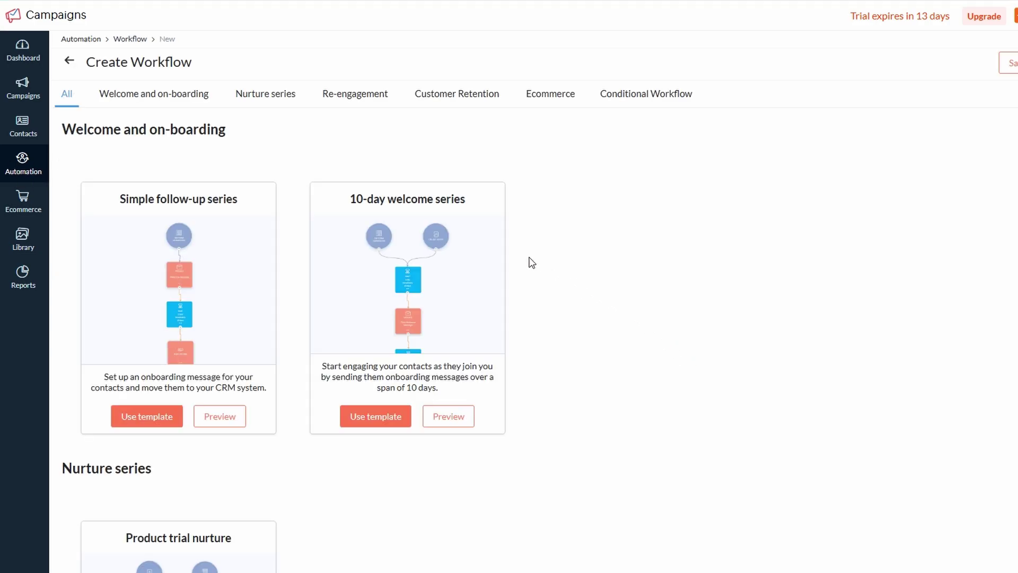
pyautogui.click(137, 97)
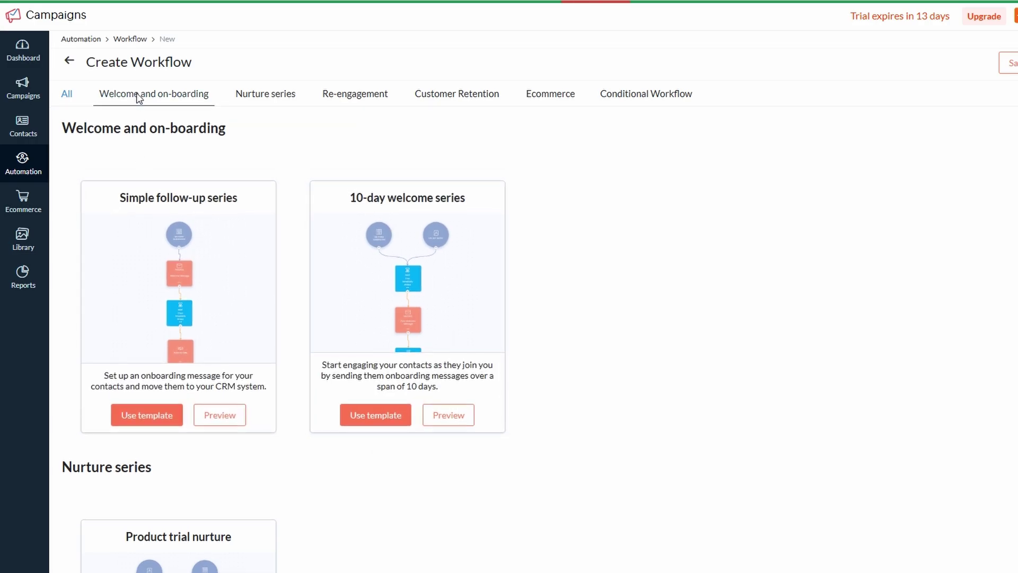
pyautogui.click(250, 98)
pyautogui.click(352, 100)
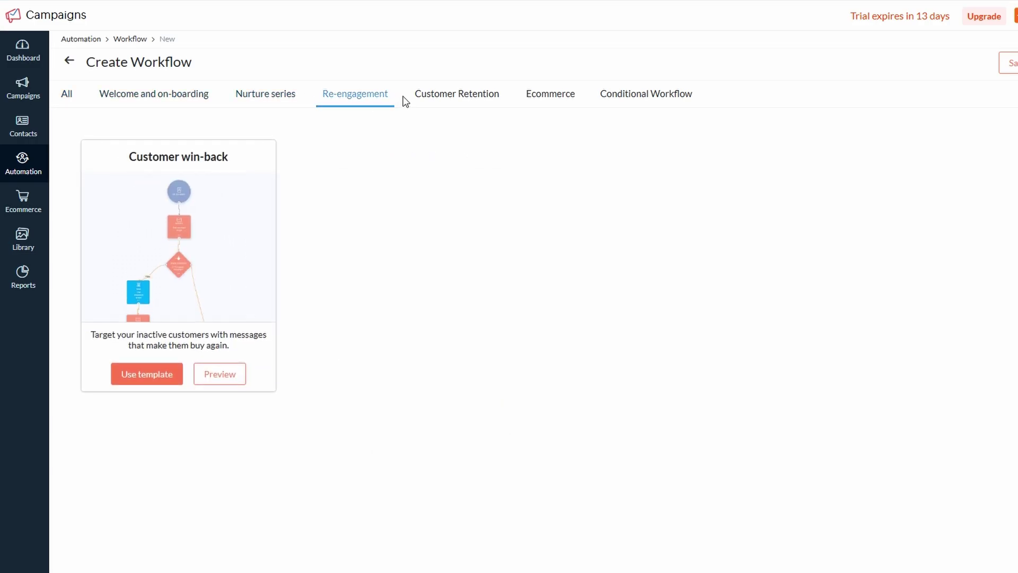
pyautogui.click(432, 100)
pyautogui.click(534, 99)
pyautogui.click(637, 101)
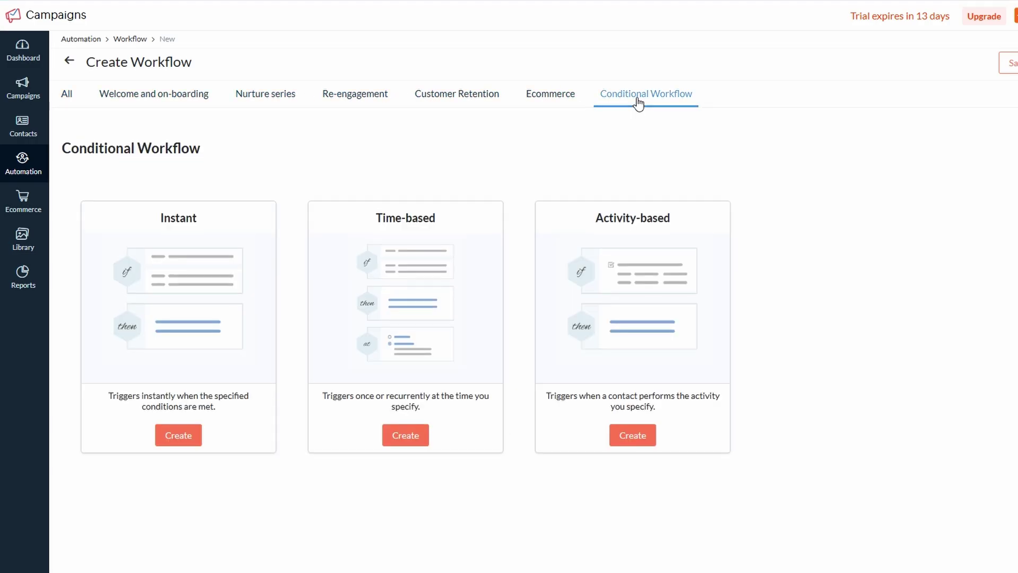
# Create an Instant conditional workflow with Contact Email as the first condition's field
pyautogui.click(178, 441)
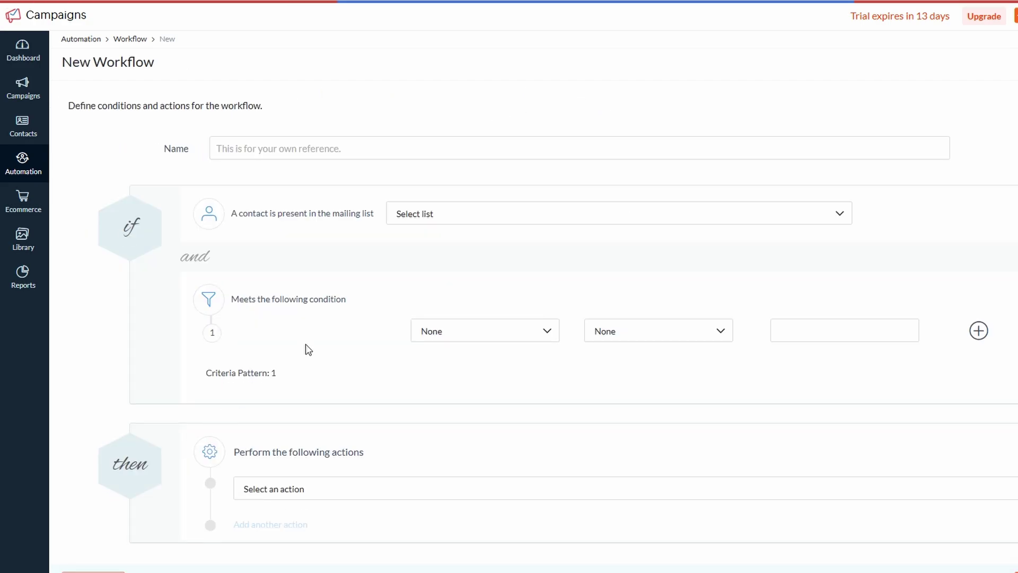
pyautogui.click(498, 337)
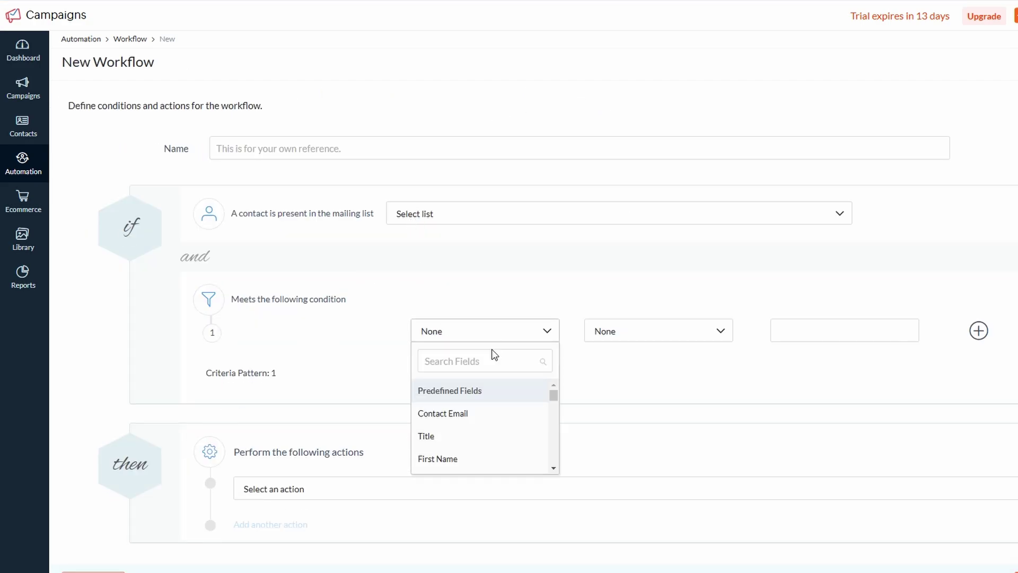
pyautogui.click(471, 417)
pyautogui.click(666, 333)
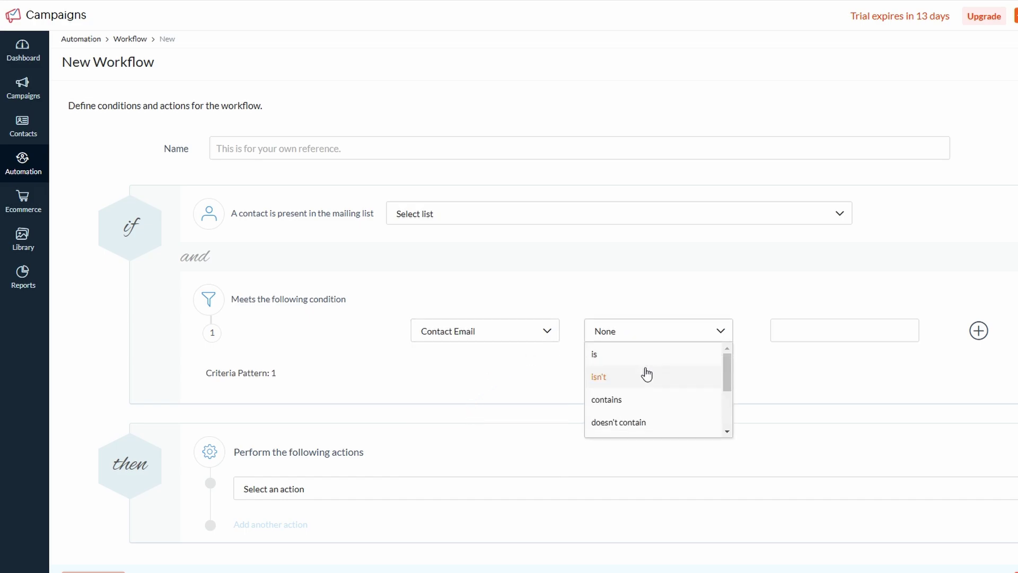
pyautogui.click(488, 375)
pyautogui.scroll(-3, 488, 374)
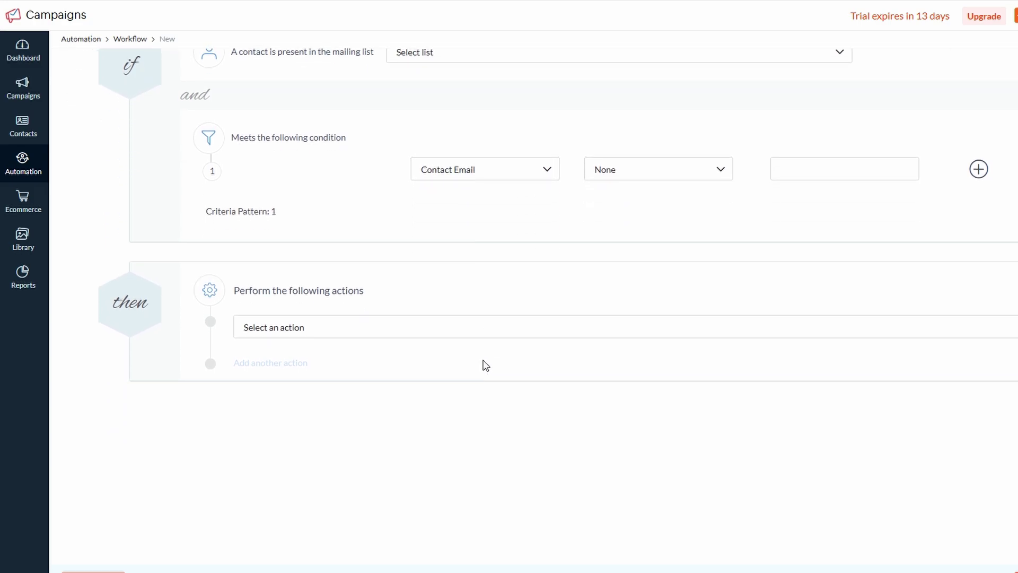
# Browse the Campaign-based reports, then return to the Sent Campaigns report
pyautogui.click(25, 277)
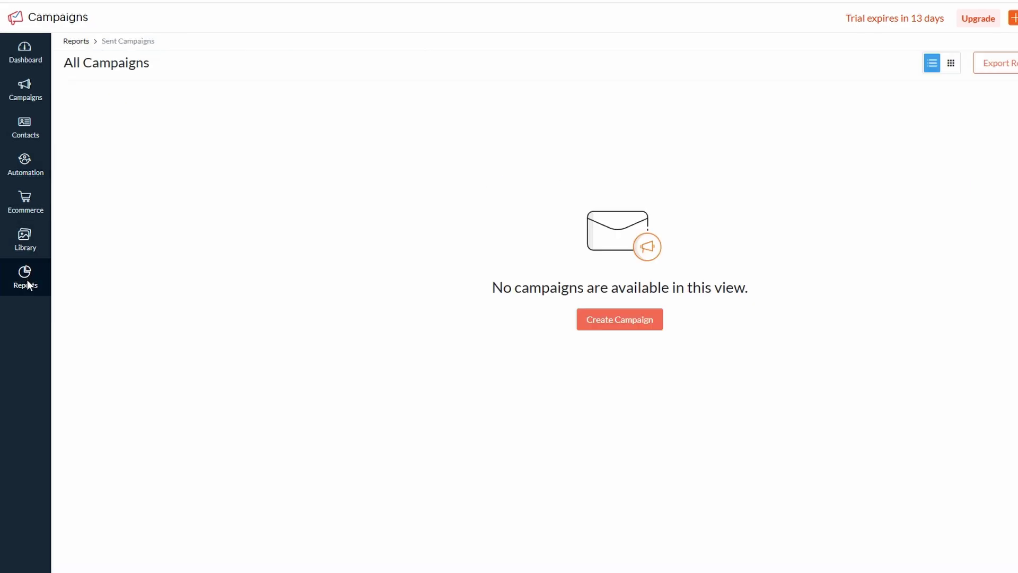
pyautogui.click(96, 227)
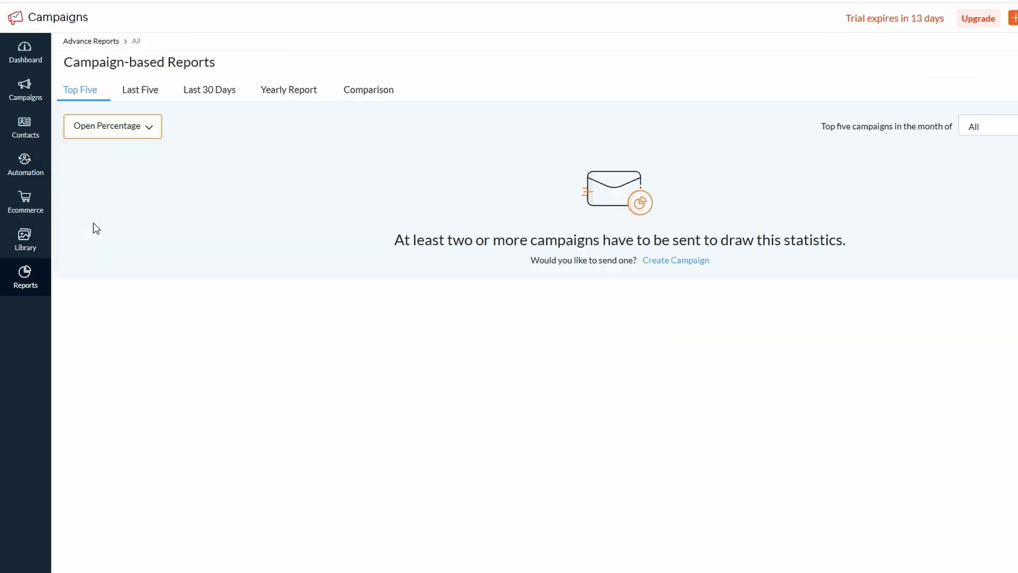
pyautogui.click(109, 264)
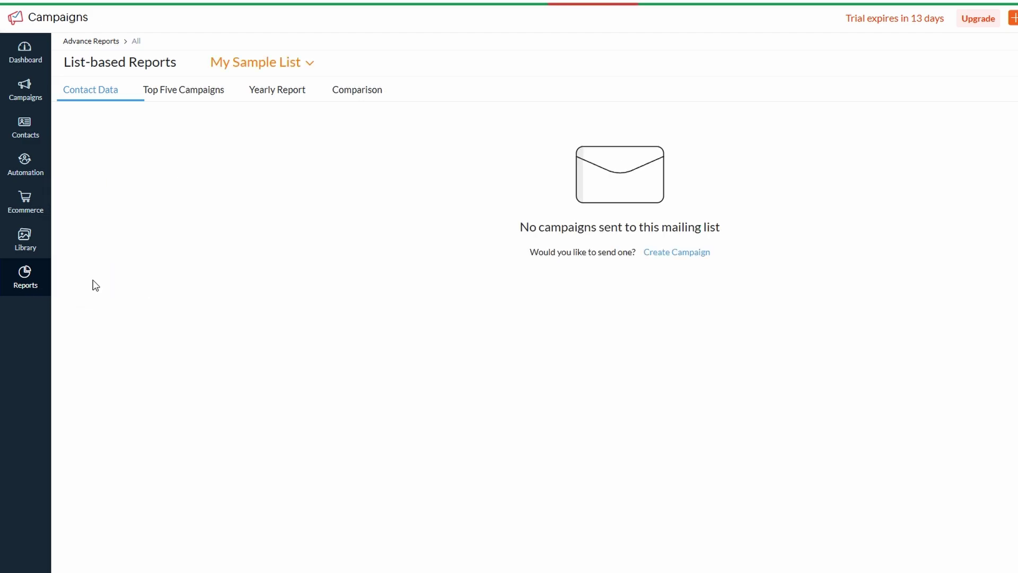
pyautogui.moveTo(24, 276)
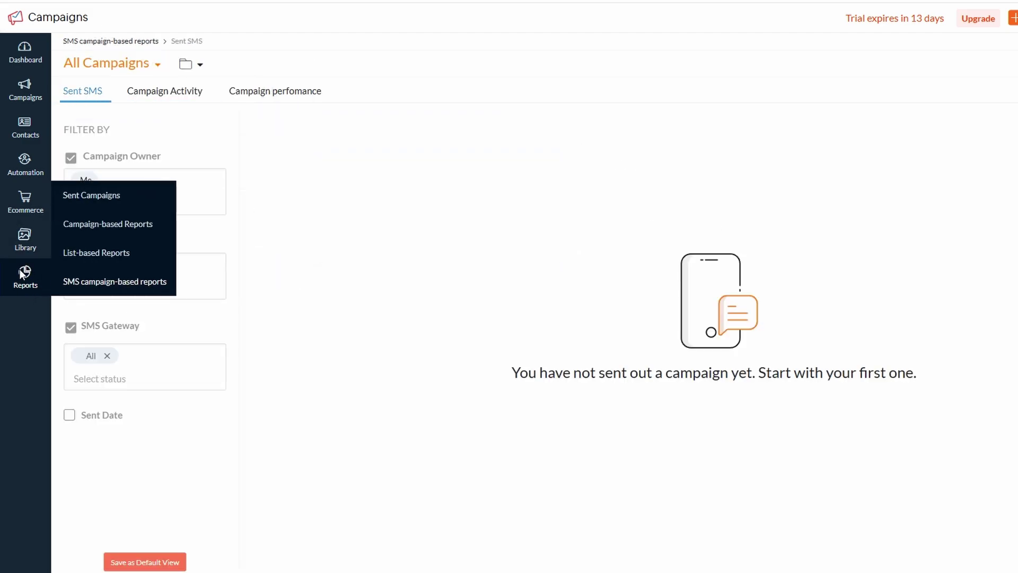
pyautogui.click(109, 200)
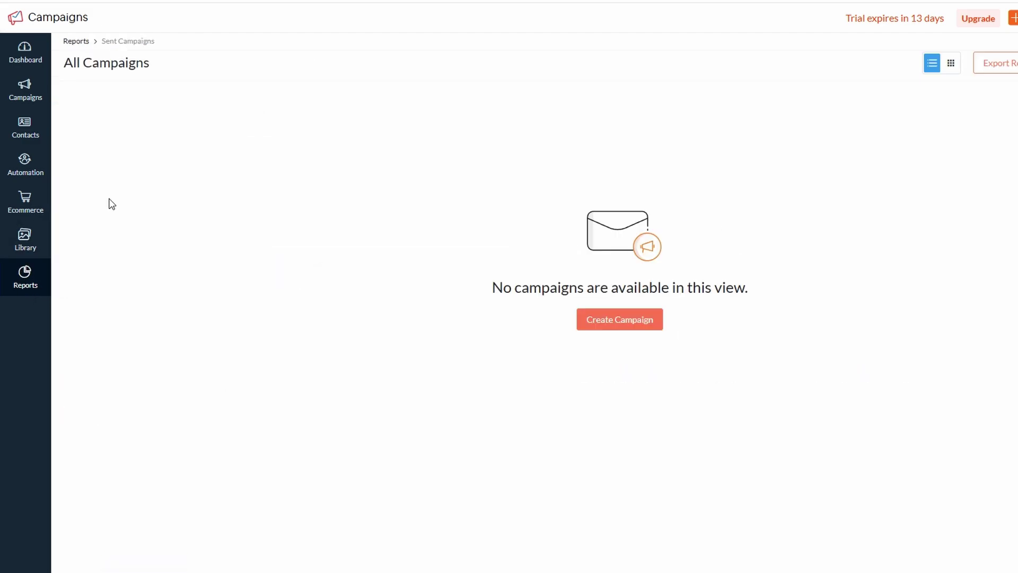